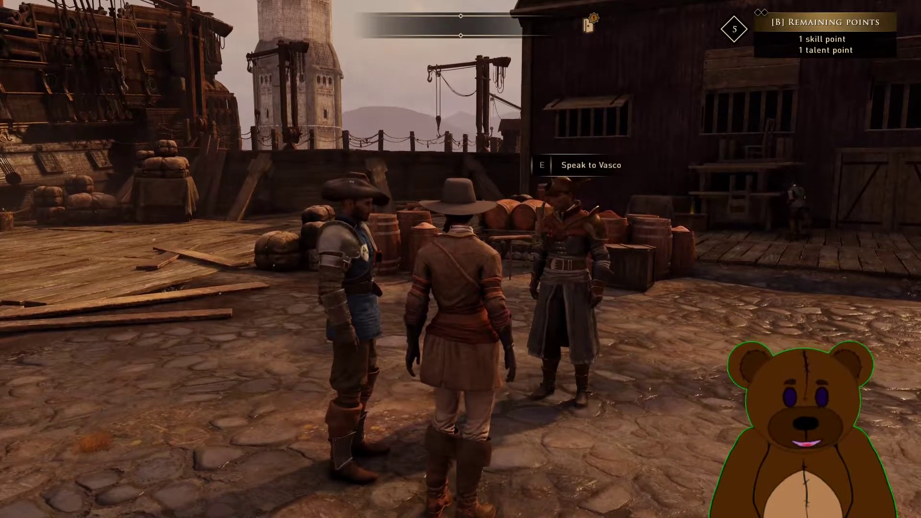
Step: Check carry weight on GreedFall's Equipment screen, then close it and bring up the pause menu
key(i)
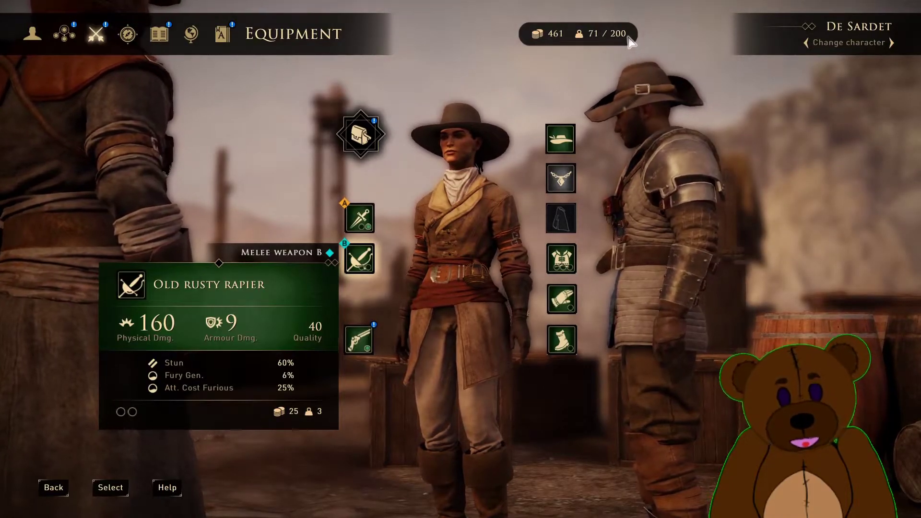
key(Escape)
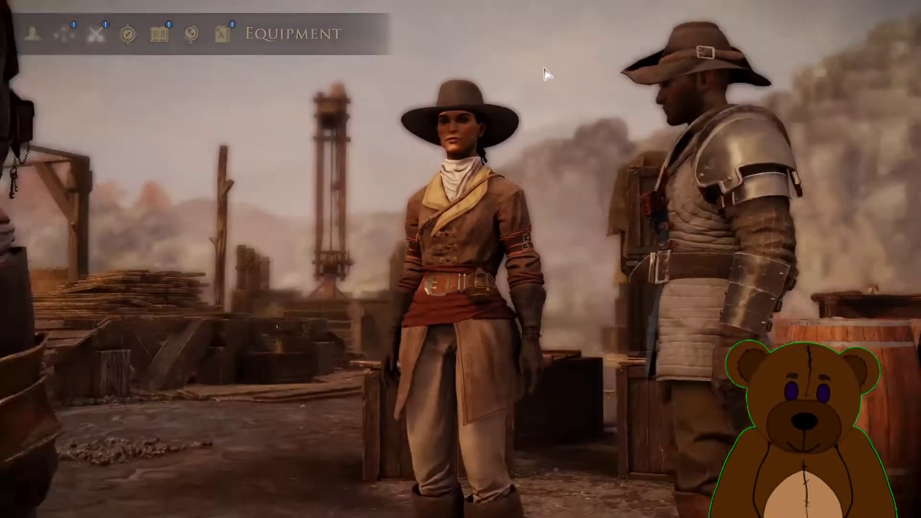
key(Escape)
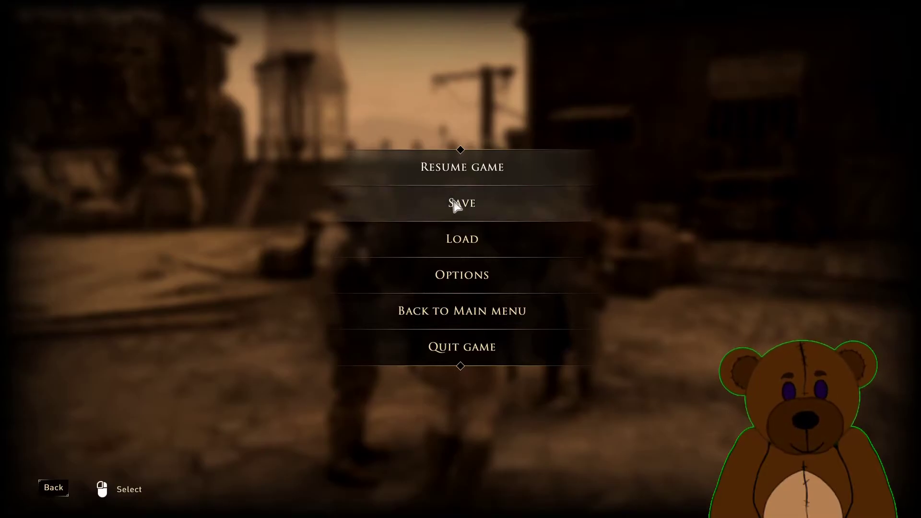
Step: Switch to the Xbox app and reveal the mods options for GreedFall - Windows 10
key(super)
click(14, 239)
scroll(77, 345, down, 6)
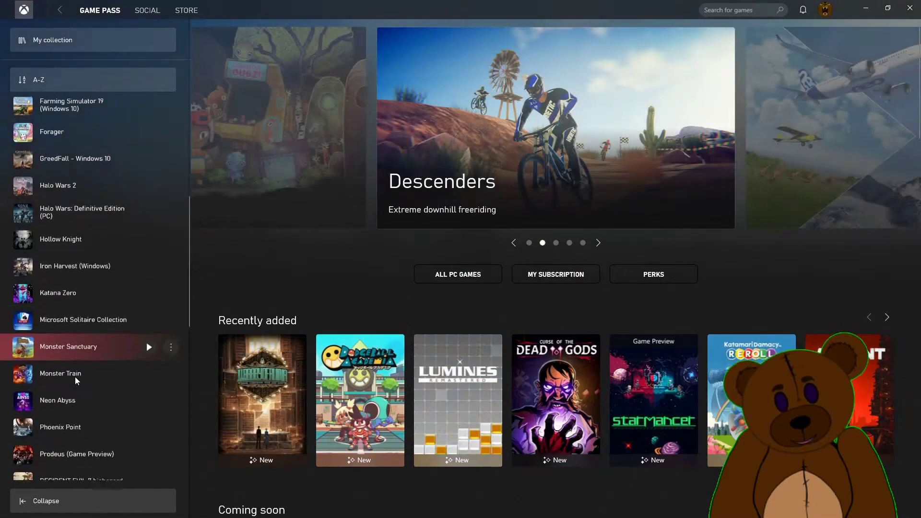
scroll(76, 379, down, 10)
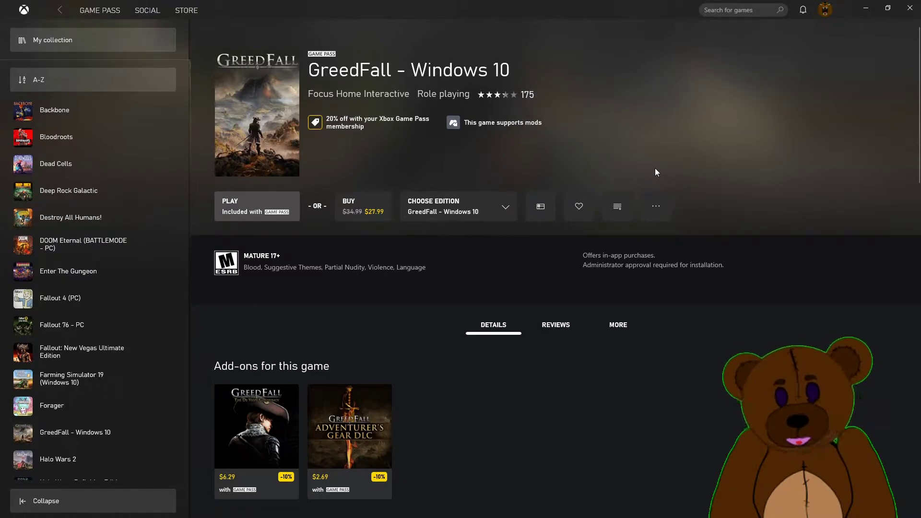
click(663, 210)
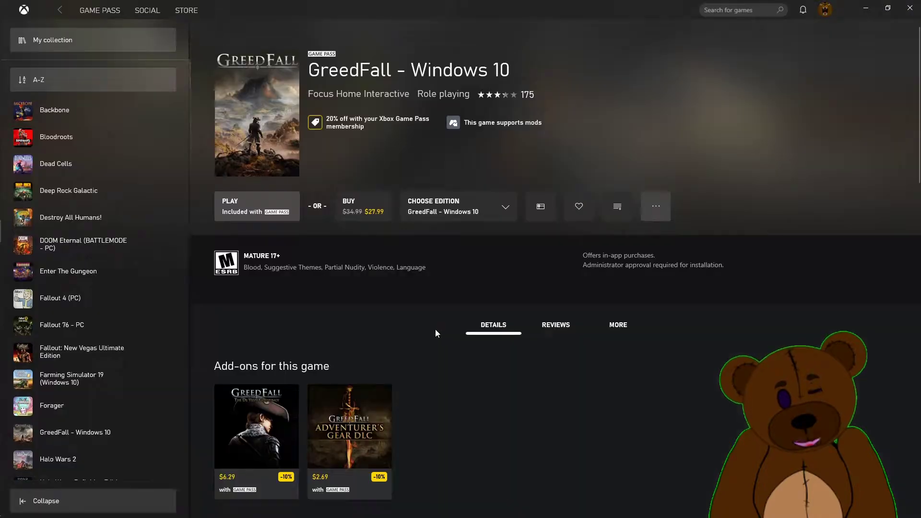
click(609, 204)
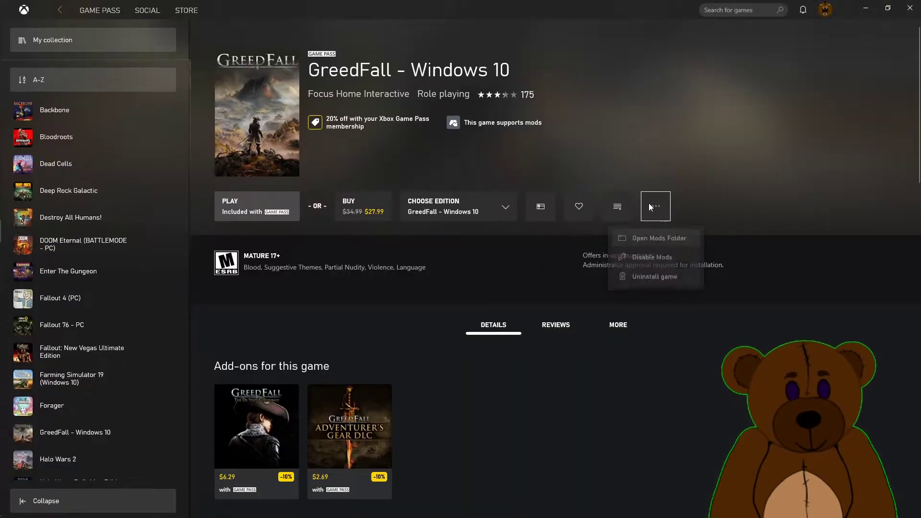
Step: Open GreedFall's mods folder, confirm datalocal contains only globalsettings.sli, and go back to the GreedFall folder
click(652, 242)
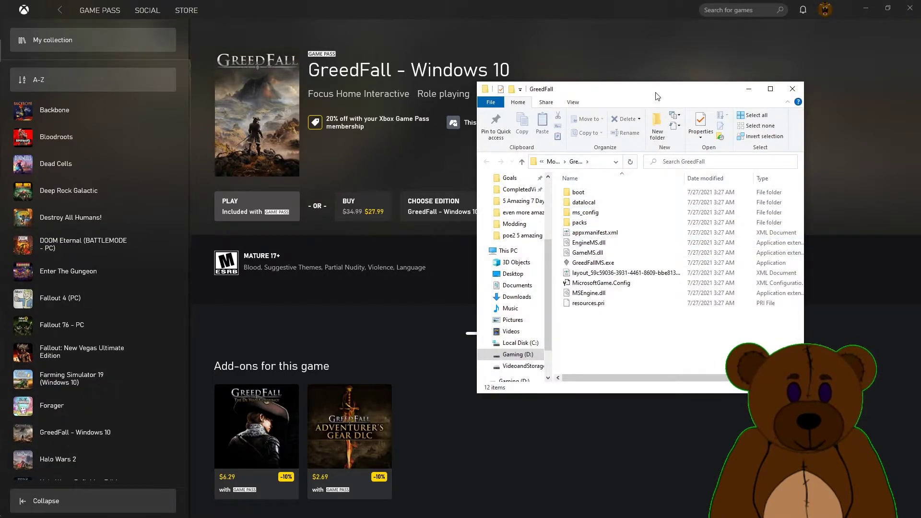
drag(657, 96, 470, 71)
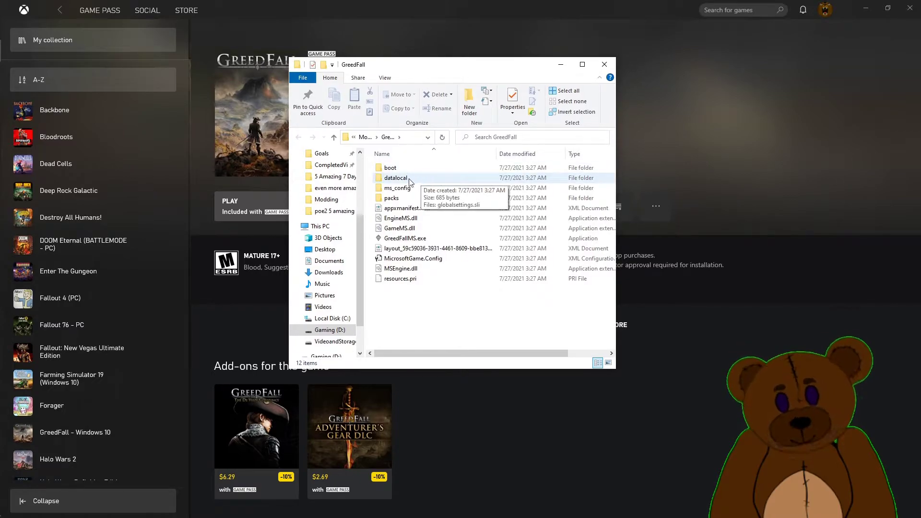
double_click(396, 178)
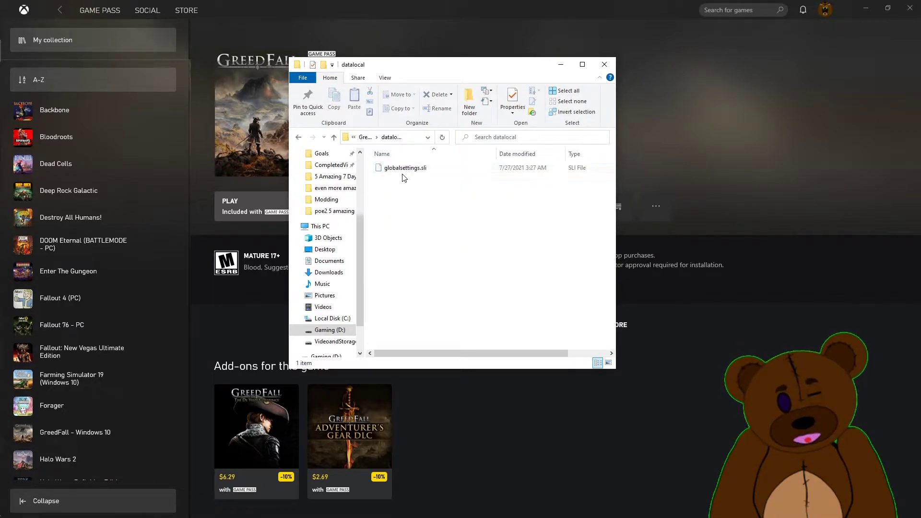
click(364, 137)
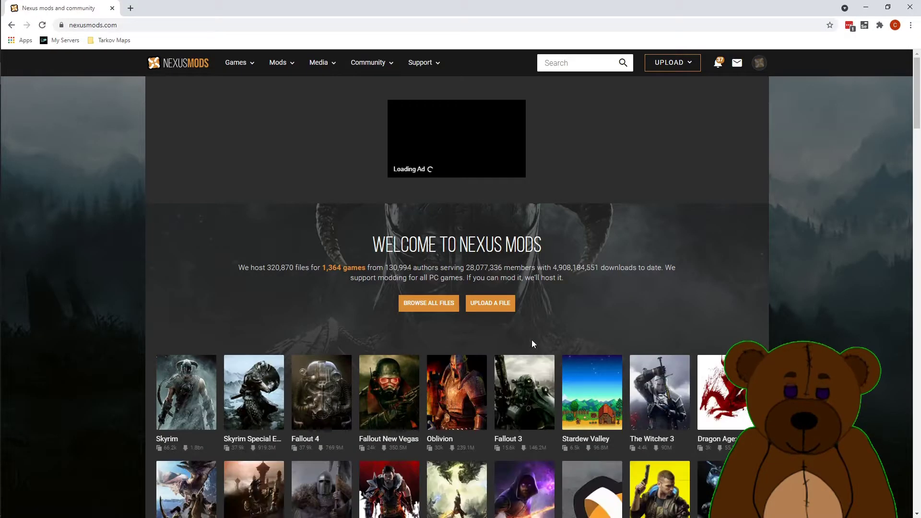
Step: Filter the Nexus Mods game list by 'greedfa' and open the GreedFall mods page
scroll(532, 340, down, 6)
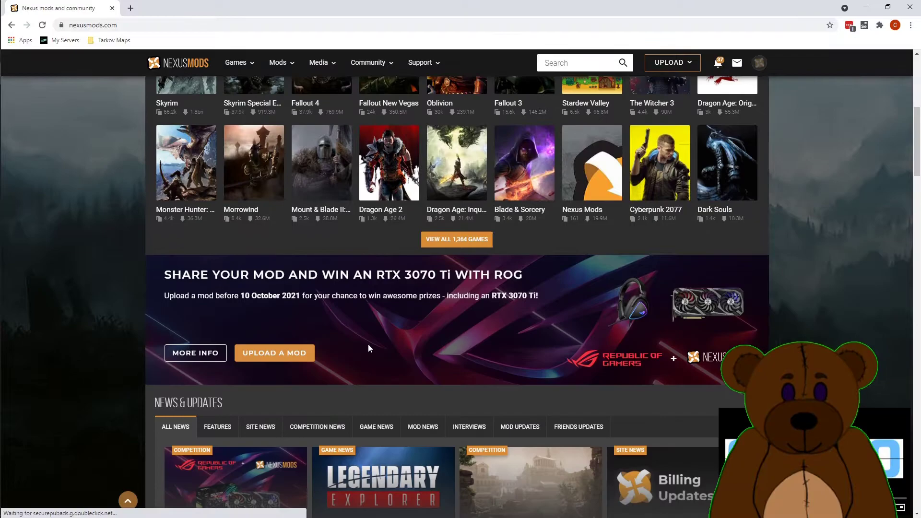
scroll(367, 344, up, 4)
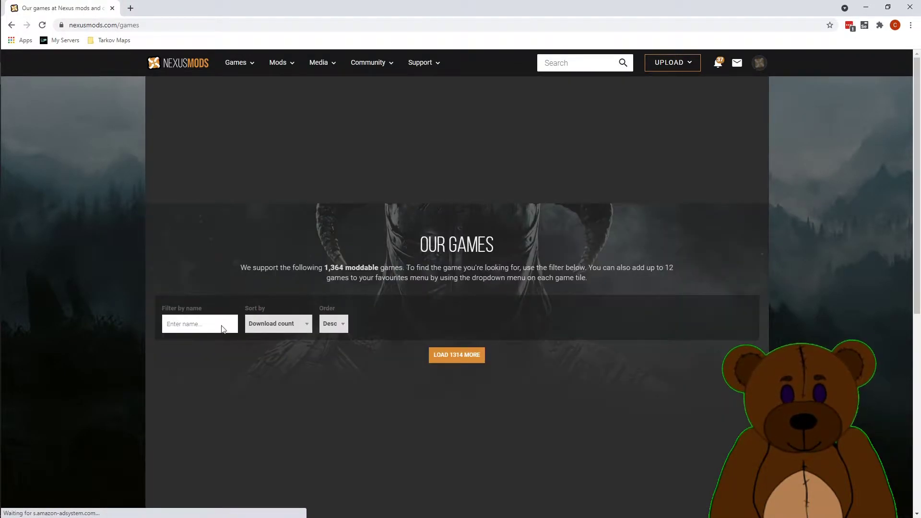
click(207, 329)
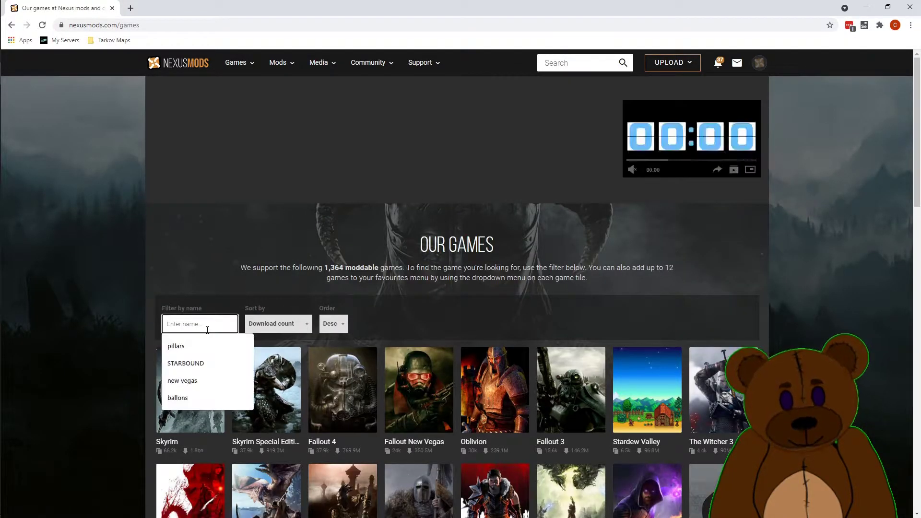
text(greedfa)
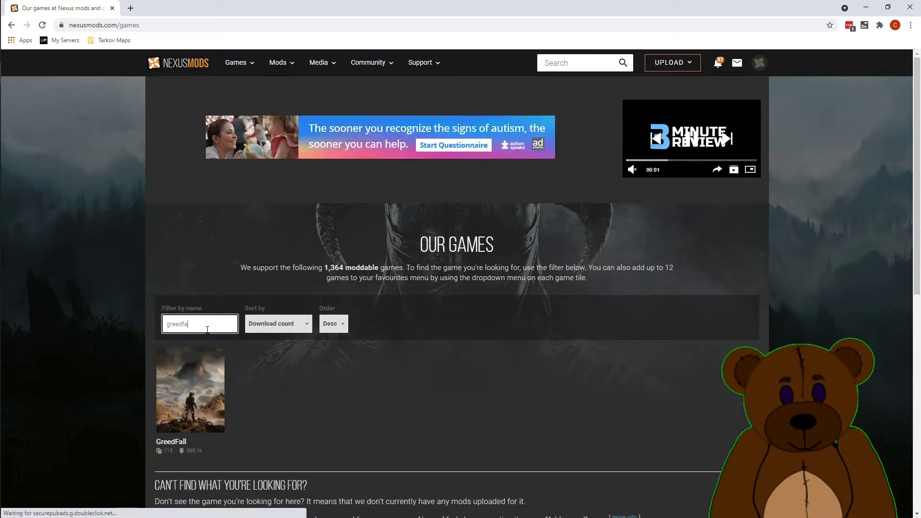
click(201, 396)
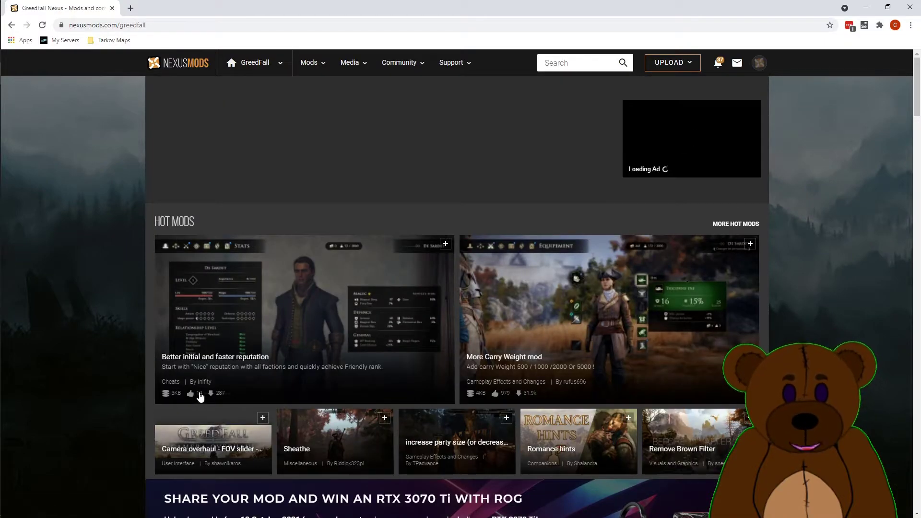
Step: List GreedFall's Popular (All Time) mods, led by More Carry Weight mod
scroll(389, 324, down, 6)
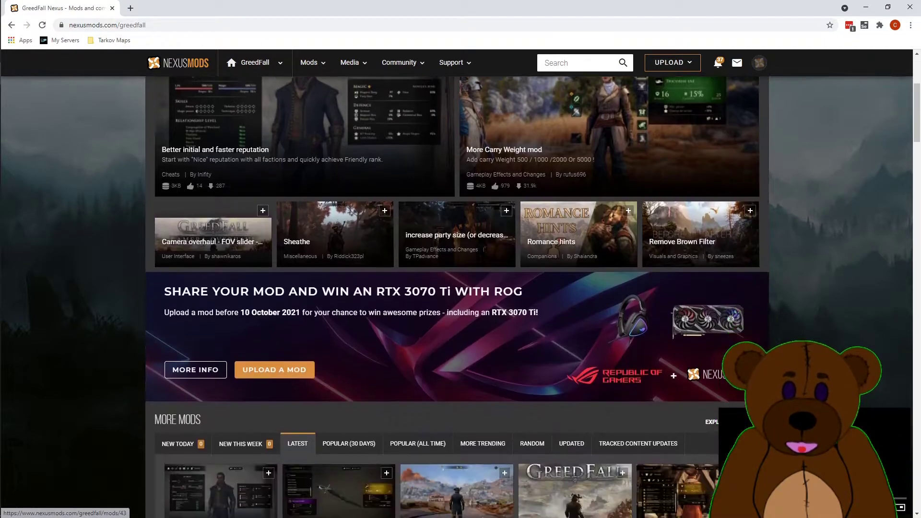
scroll(407, 357, down, 1)
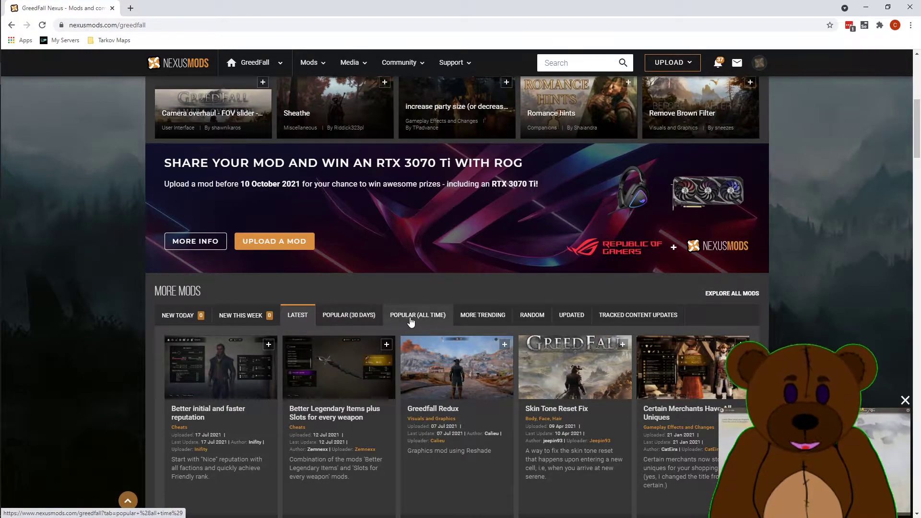
click(430, 319)
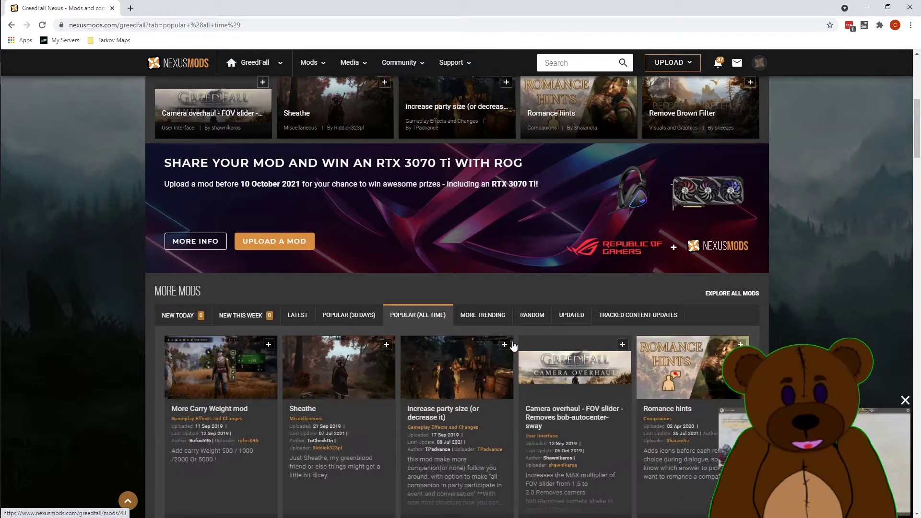
Step: Open the More Carry Weight mod page and note its datalocal install path
click(254, 388)
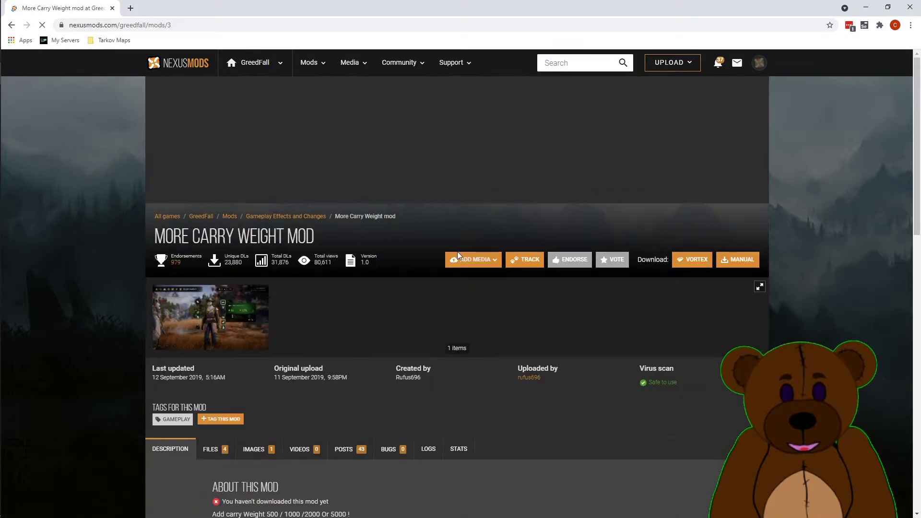
scroll(338, 350, down, 10)
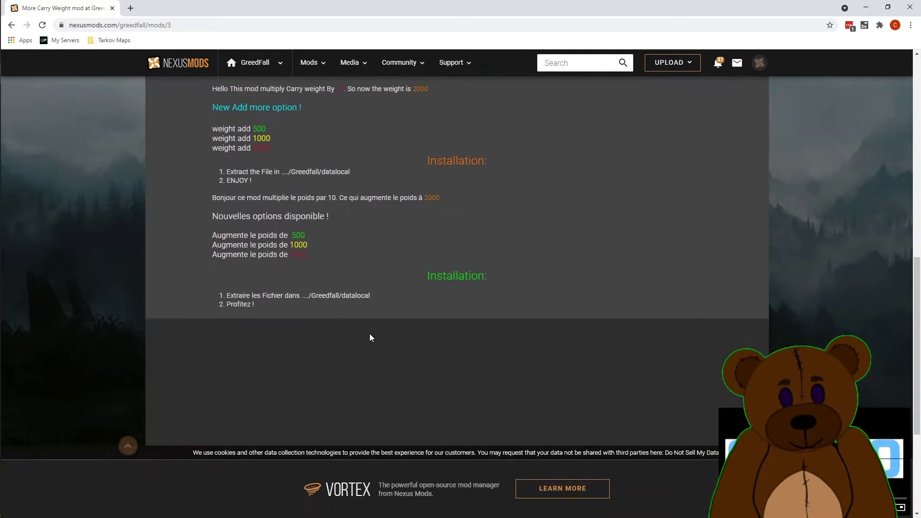
scroll(367, 330, up, 3)
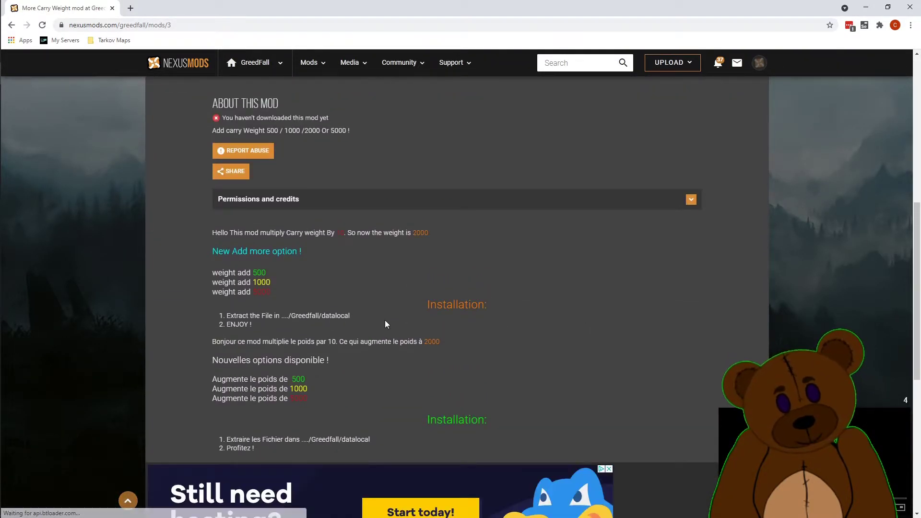
drag(385, 321, 309, 315)
scroll(471, 243, up, 7)
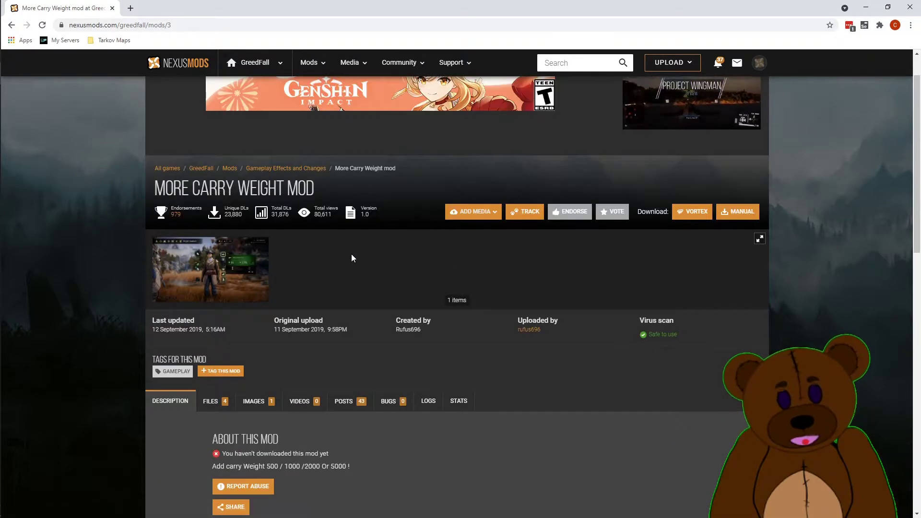
Step: Show the mod's Files list with main Carry Weight 2000 and optional versions 1000, 500, 5000
click(211, 401)
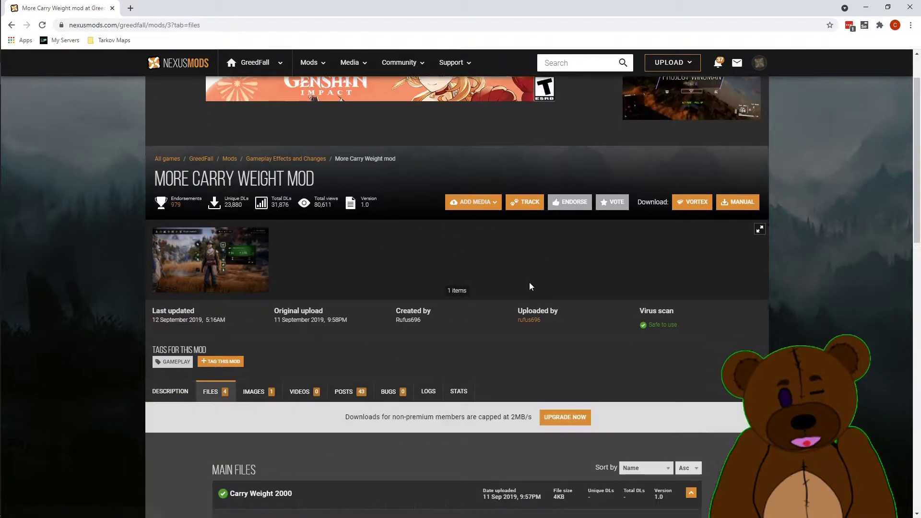
scroll(528, 282, down, 6)
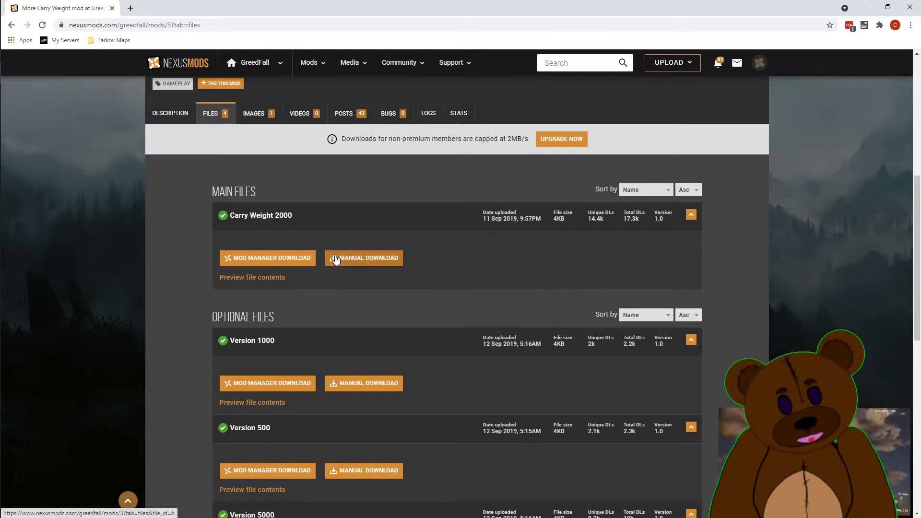
scroll(300, 431, down, 2)
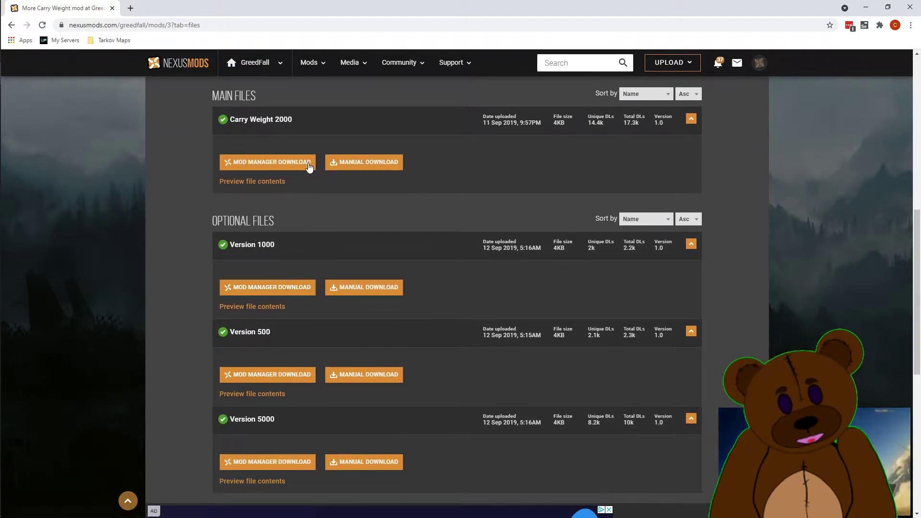
Step: Download the Version 1000 archive via Slow Download and show it in the Downloads folder
click(375, 287)
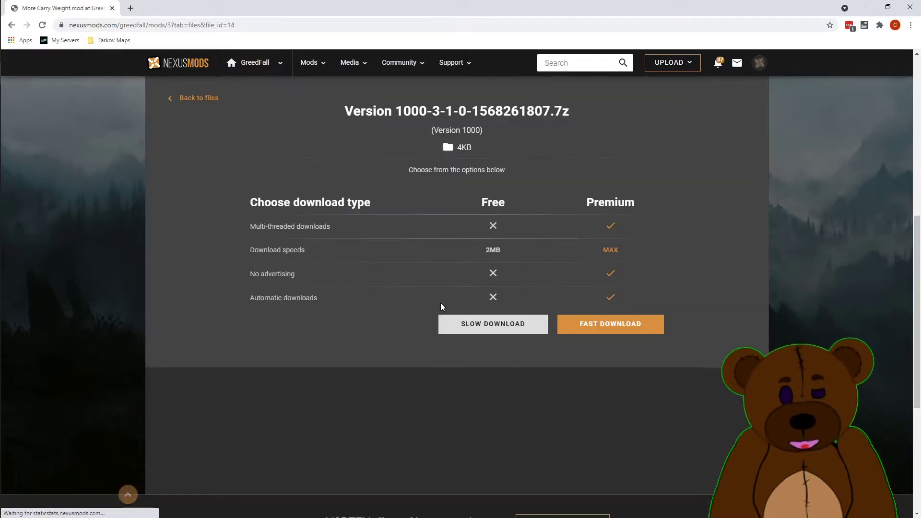
click(463, 324)
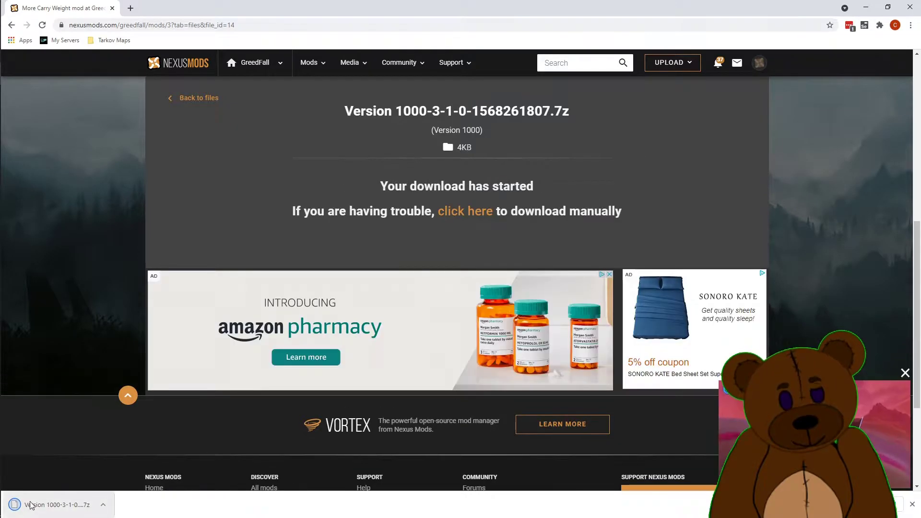
right_click(35, 508)
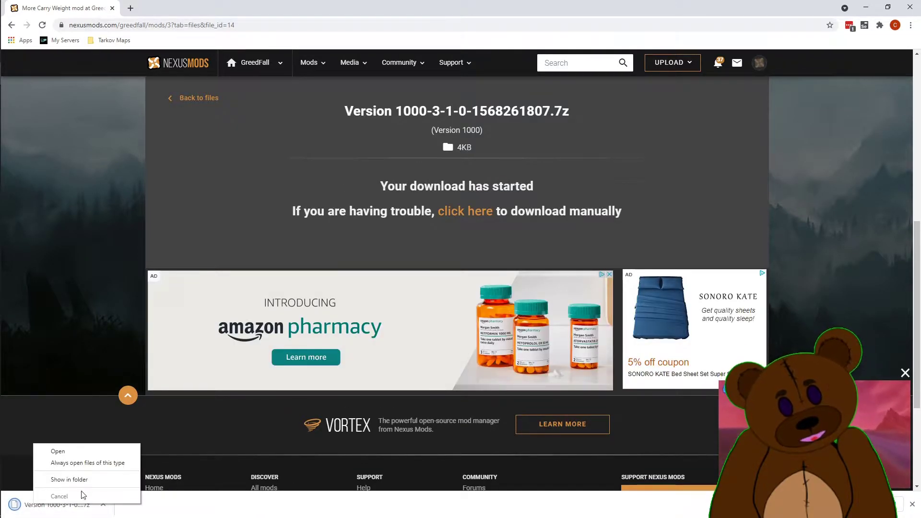
click(70, 479)
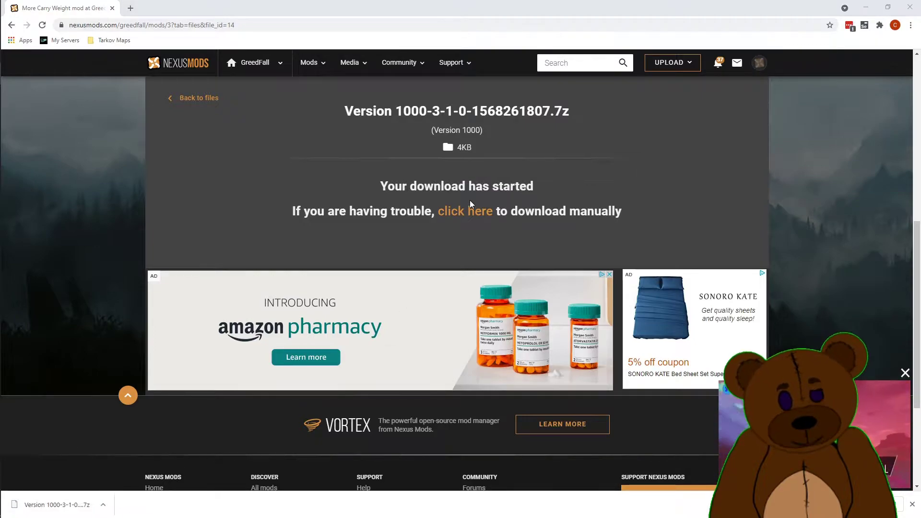
Step: Open Version 1000-3-1-0-1568261807.7z in 7-Zip from its right-click menu
right_click(430, 196)
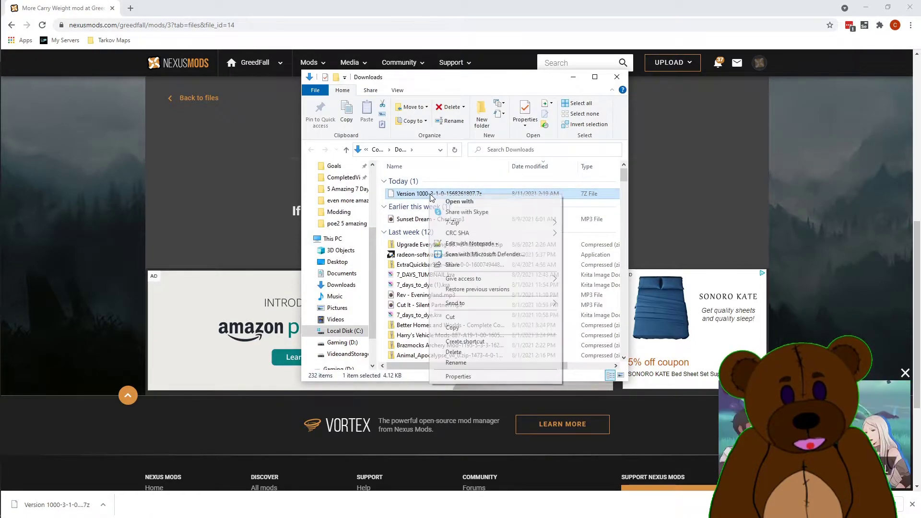
mouse_move(484, 225)
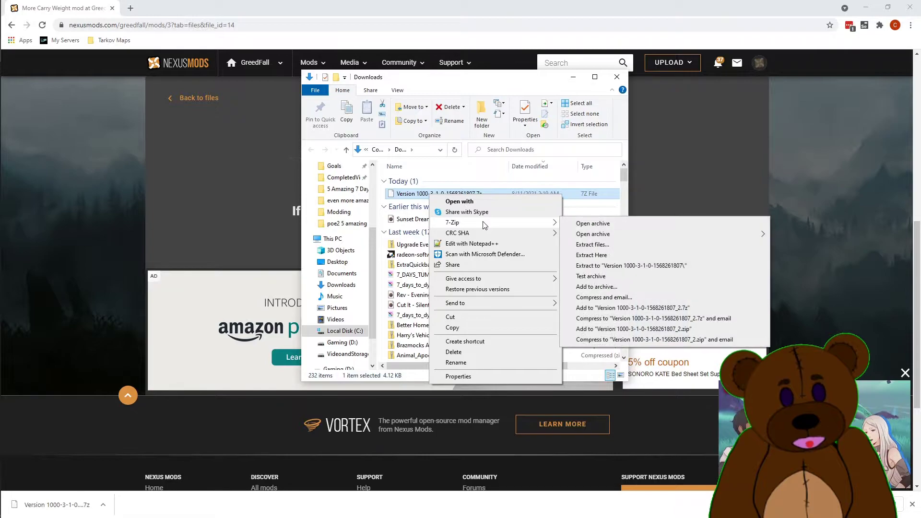
mouse_move(600, 235)
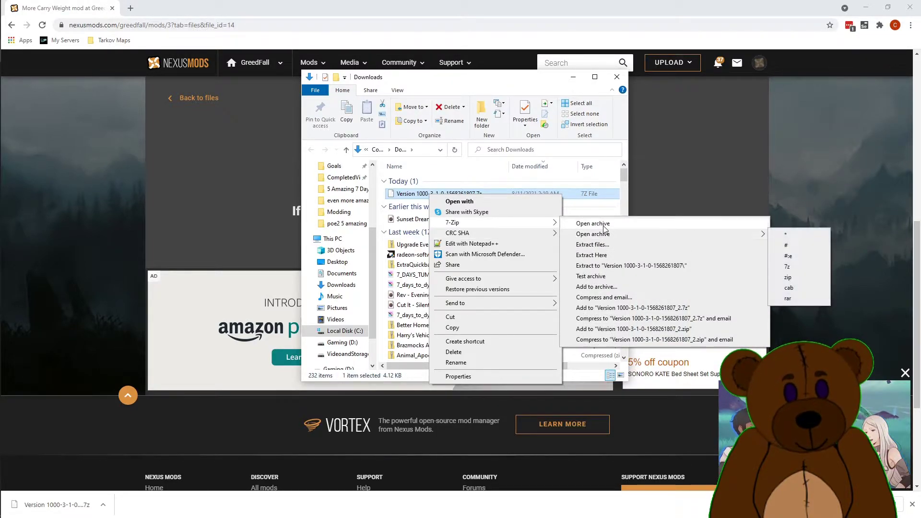
click(602, 224)
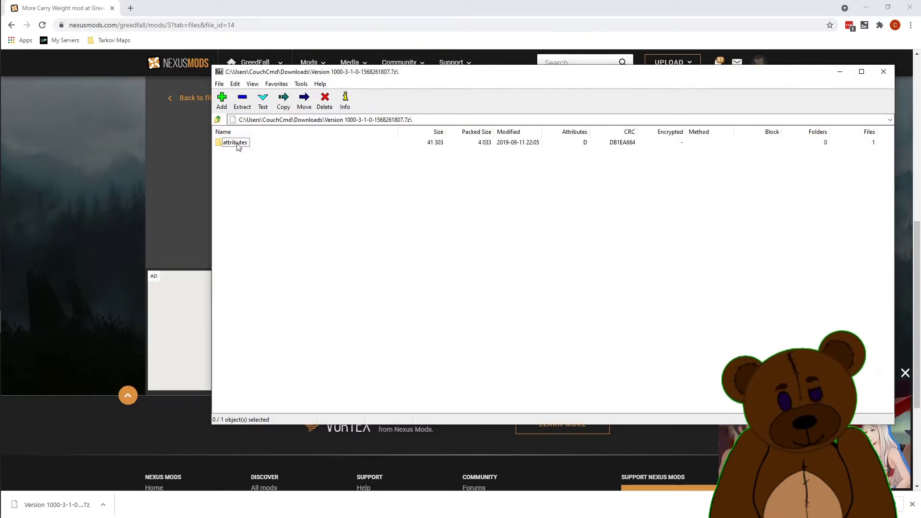
double_click(235, 143)
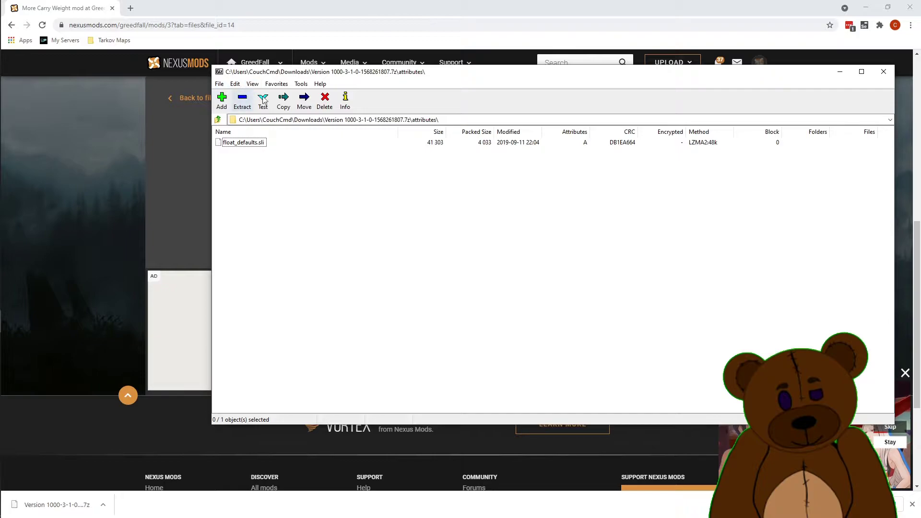
click(431, 120)
click(431, 120)
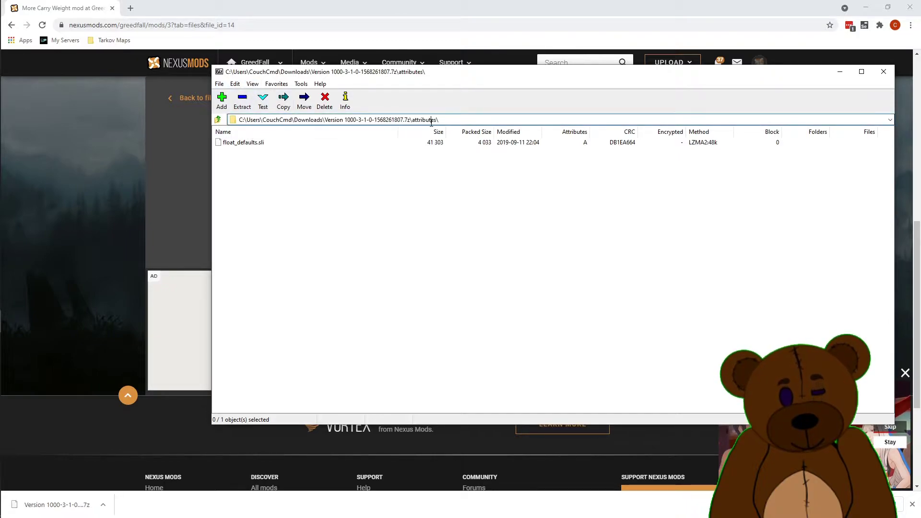
Step: Select the archive's attributes folder for extraction and copy GreedFall's datalocal folder path
click(218, 119)
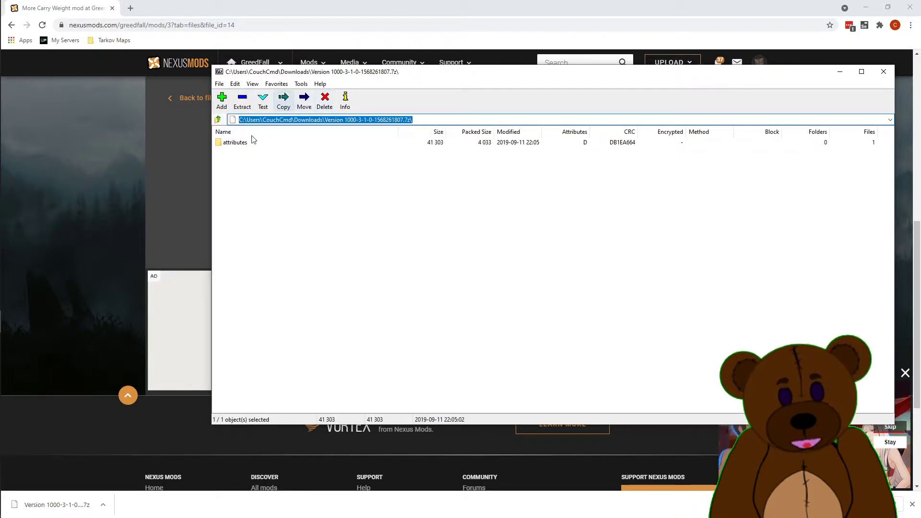
click(234, 143)
click(242, 101)
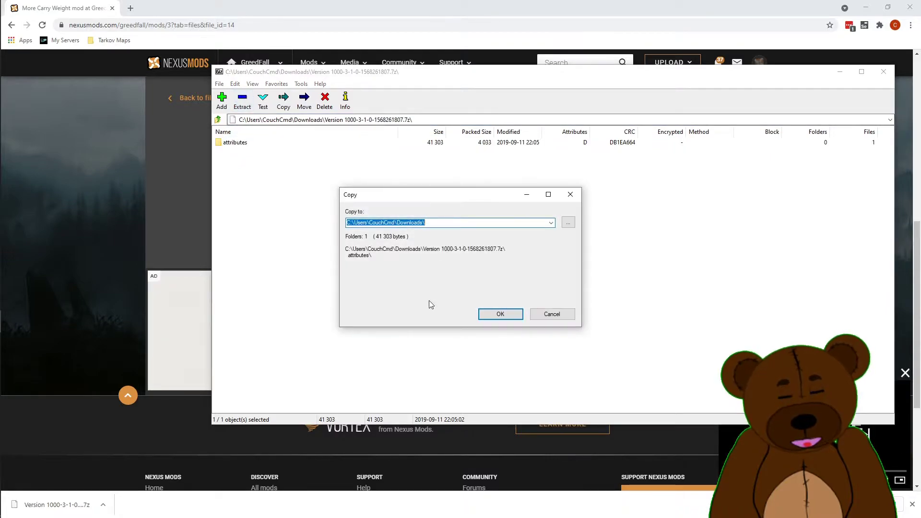
key(super)
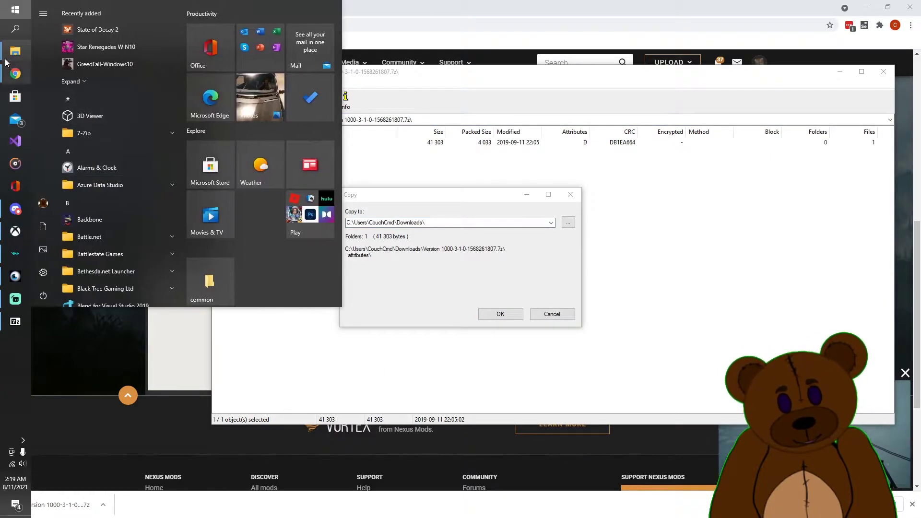
mouse_move(15, 60)
click(101, 52)
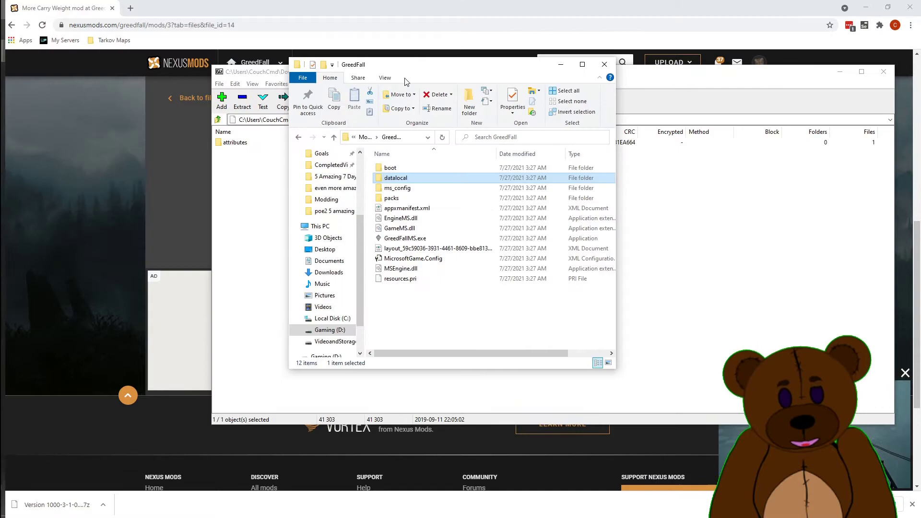
double_click(396, 178)
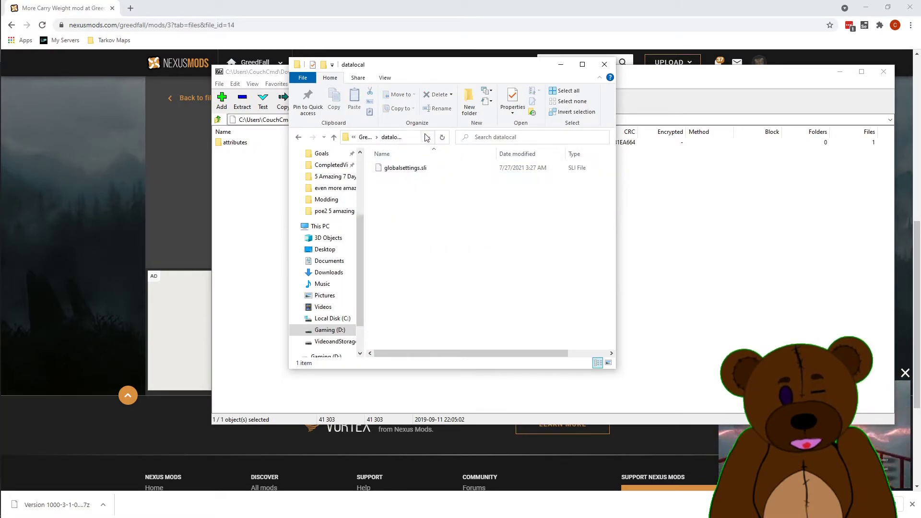
click(419, 137)
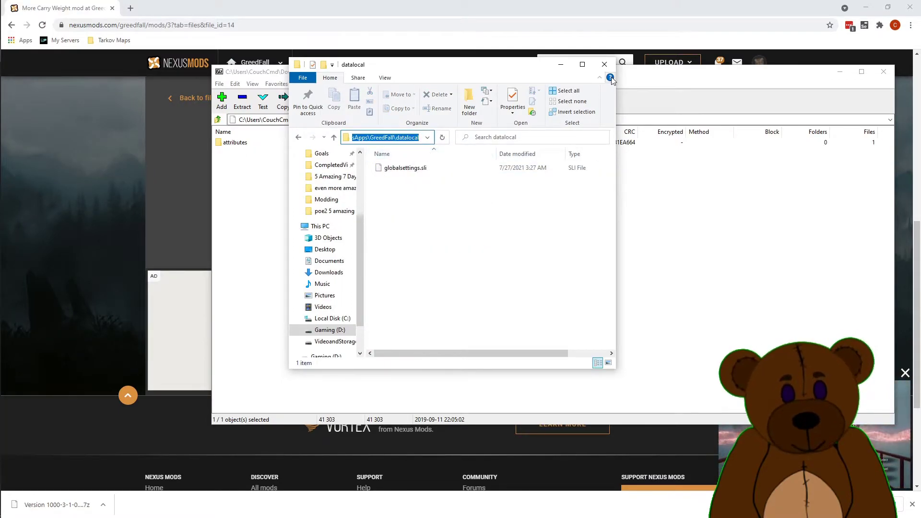
Step: Extract the attributes folder into datalocal by pasting that path as the destination
click(282, 98)
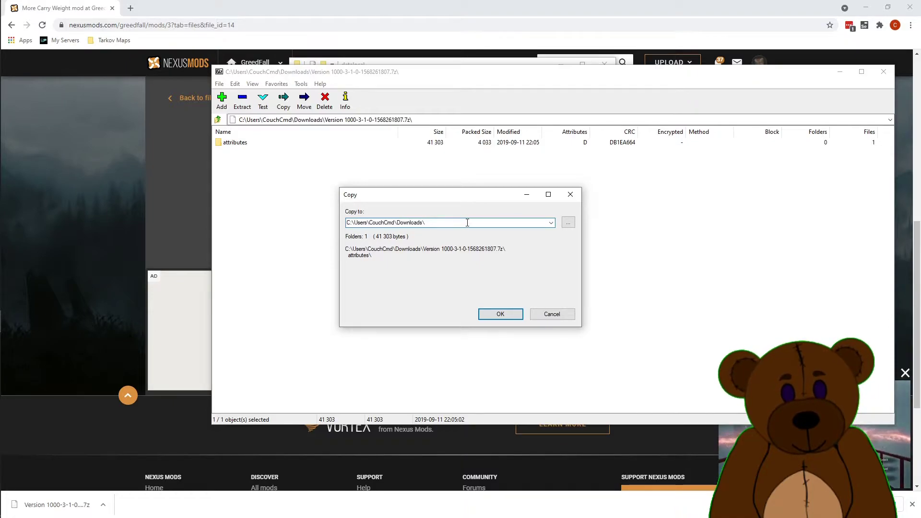
text(D:\Program Files\ModifiableWindowsApps\GreedFall\datalocal)
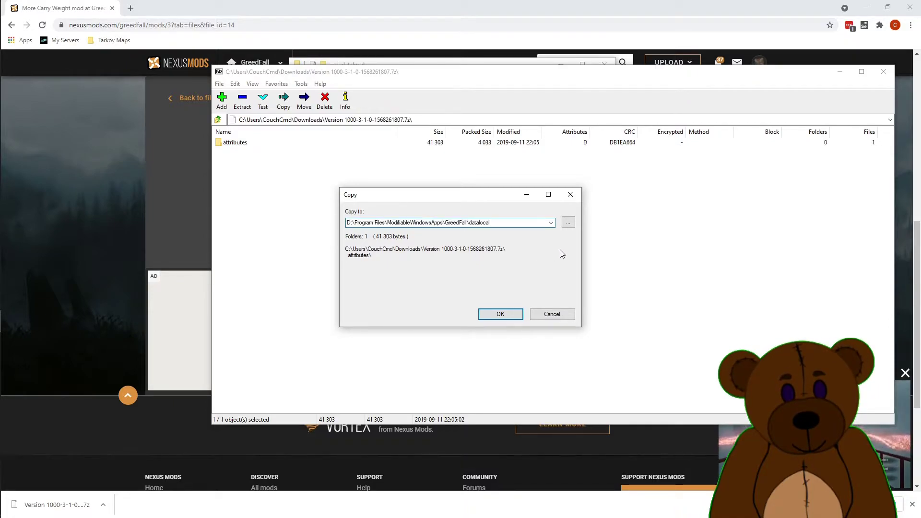
click(500, 314)
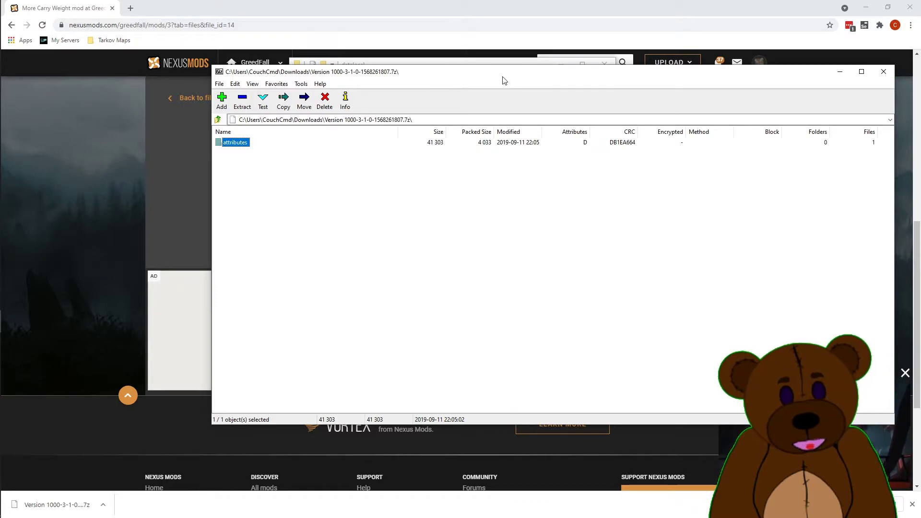
Step: Verify attributes now sits in datalocal, then close 7-Zip, both Explorer windows and Chrome
drag(504, 80, 417, 206)
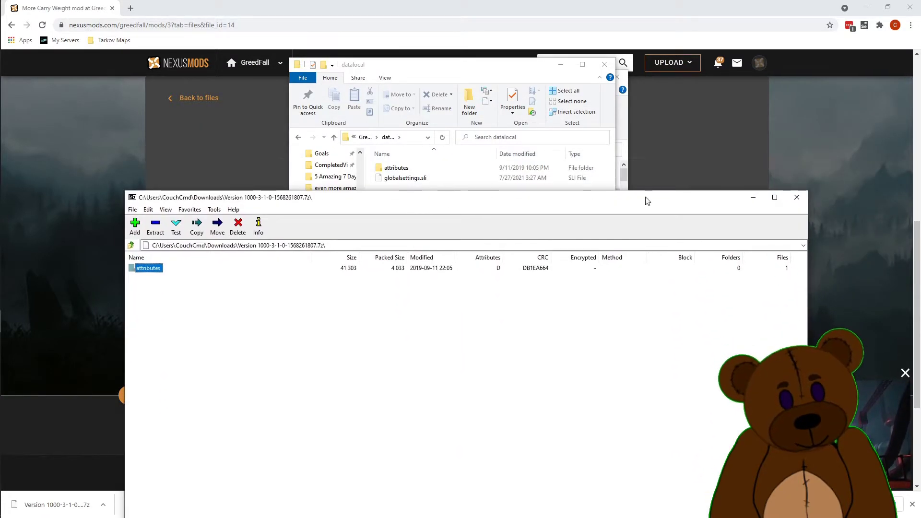
click(797, 198)
double_click(428, 168)
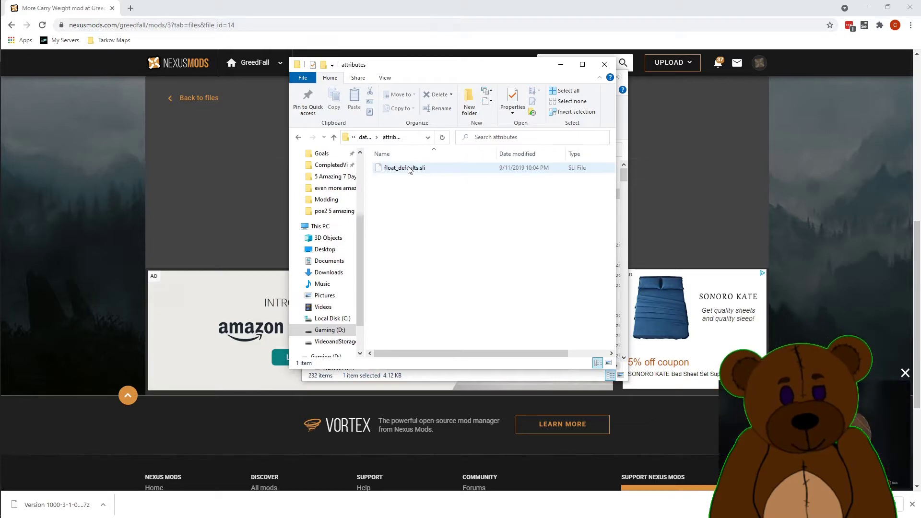
click(364, 137)
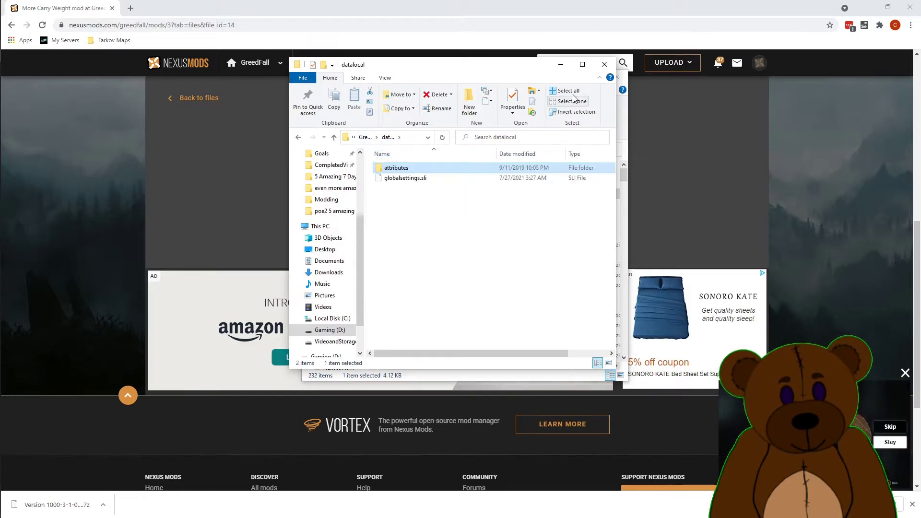
click(603, 65)
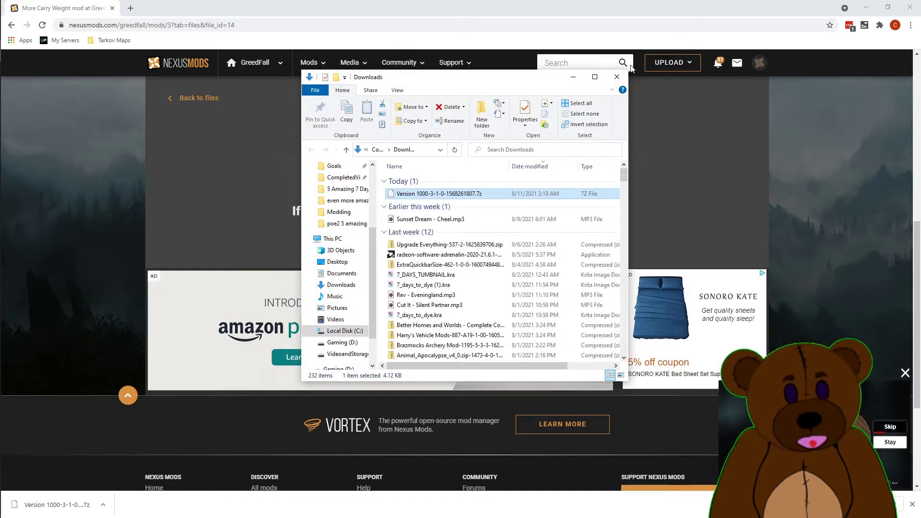
click(618, 76)
click(910, 7)
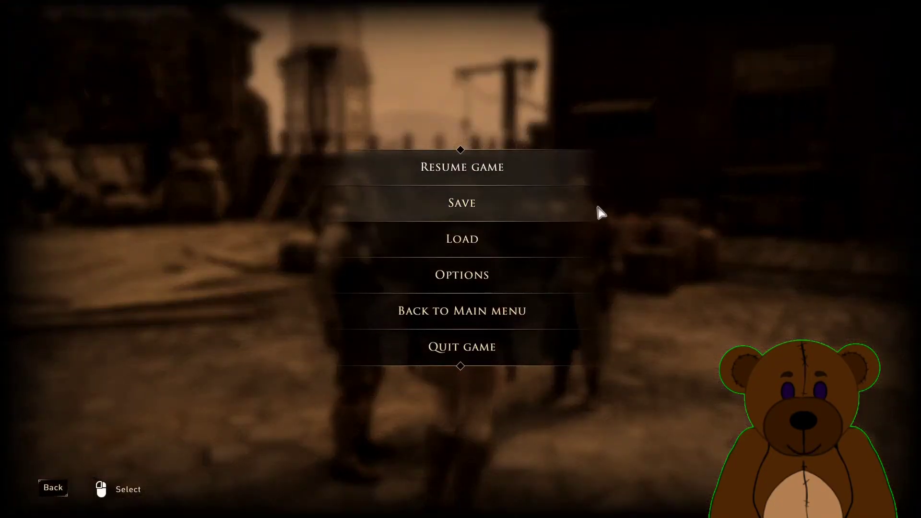
key(Escape)
Step: Open the Equipment screen and confirm carry weight reads 98/200
key(i)
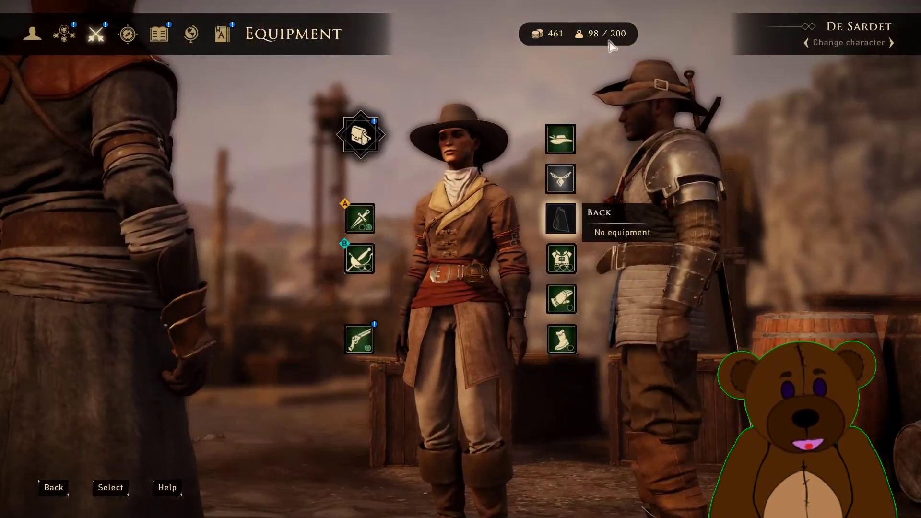
key(Escape)
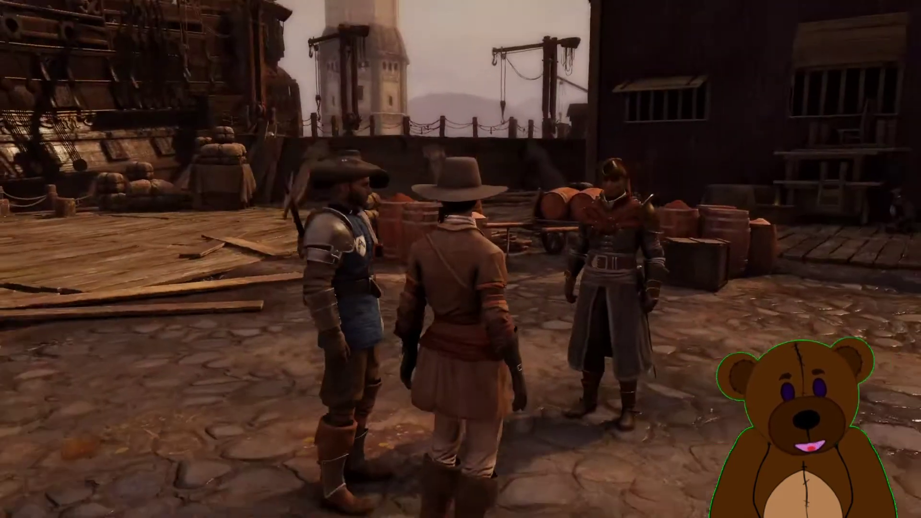
Step: Return to GreedFall's main menu and choose Quit game
key(Escape)
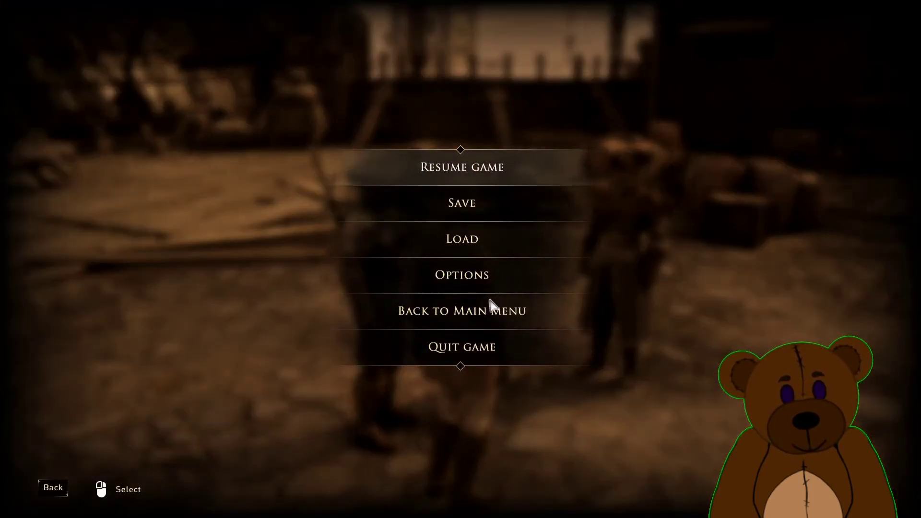
click(495, 305)
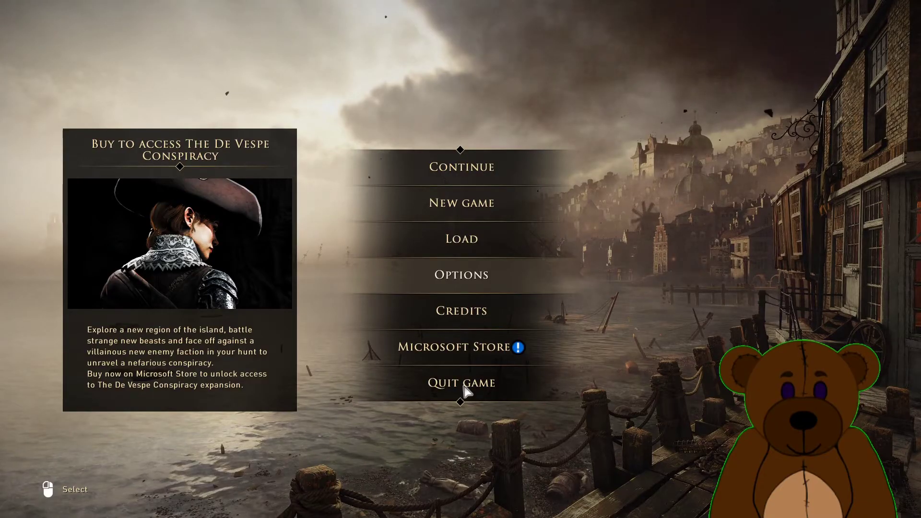
click(471, 389)
Step: Confirm quitting, then open GreedFall's mods folder from the Xbox app
click(437, 223)
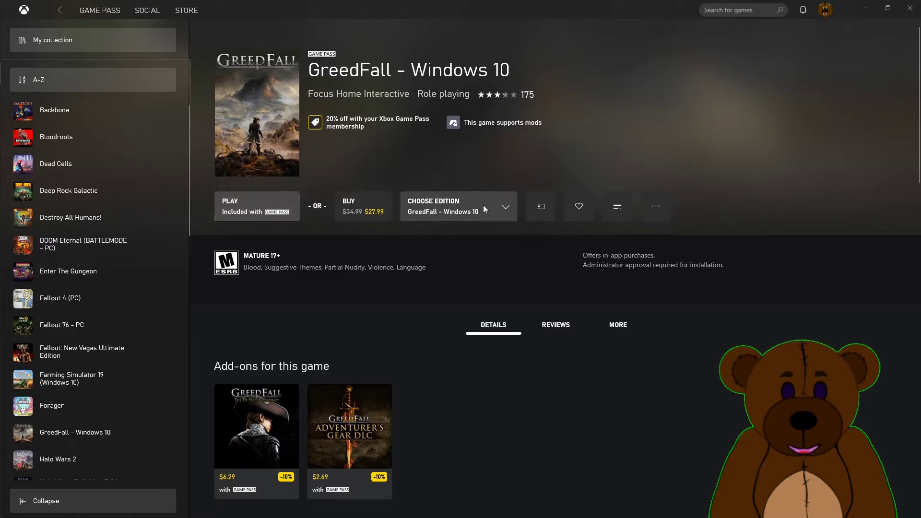
click(474, 214)
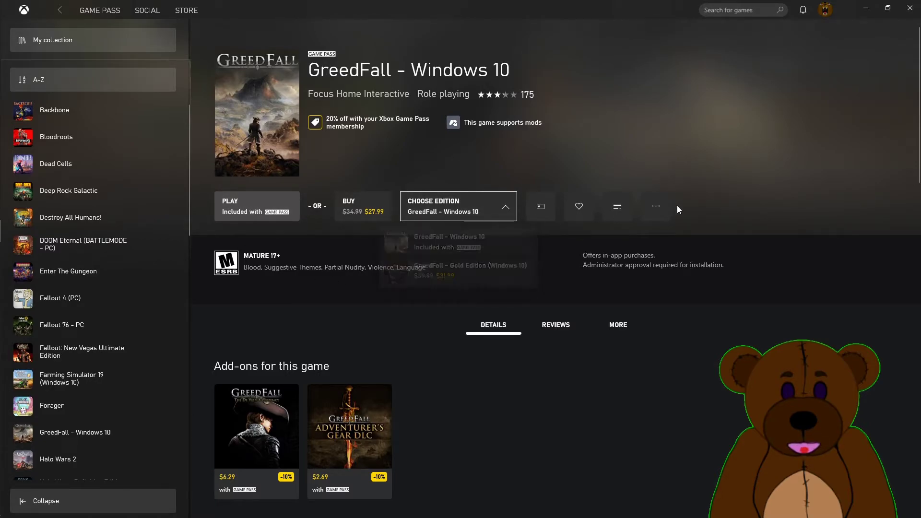
click(657, 207)
click(651, 248)
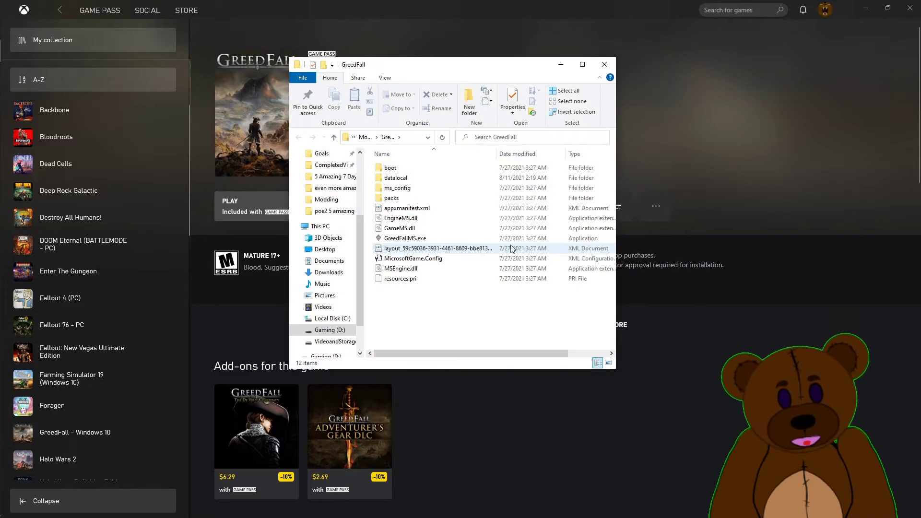
Step: Go to datalocal > attributes and open float_defaults.sli with Notepad
double_click(395, 177)
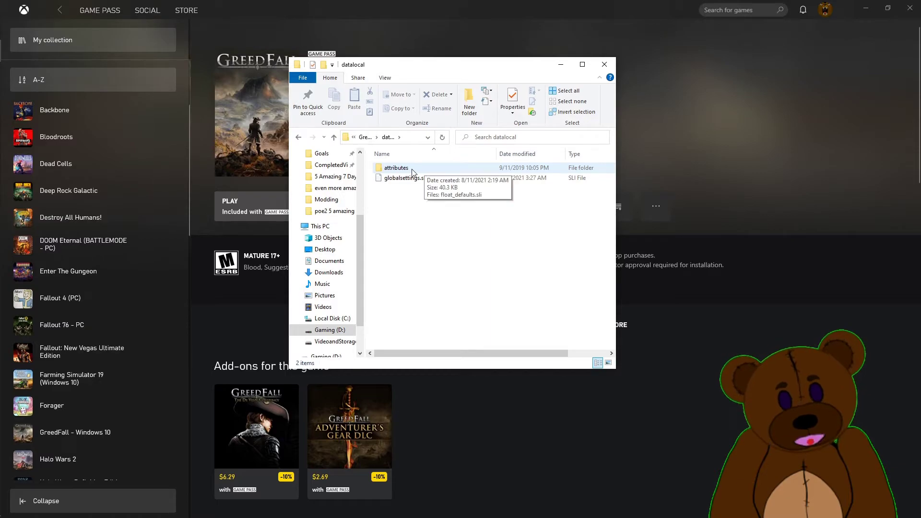
right_click(411, 169)
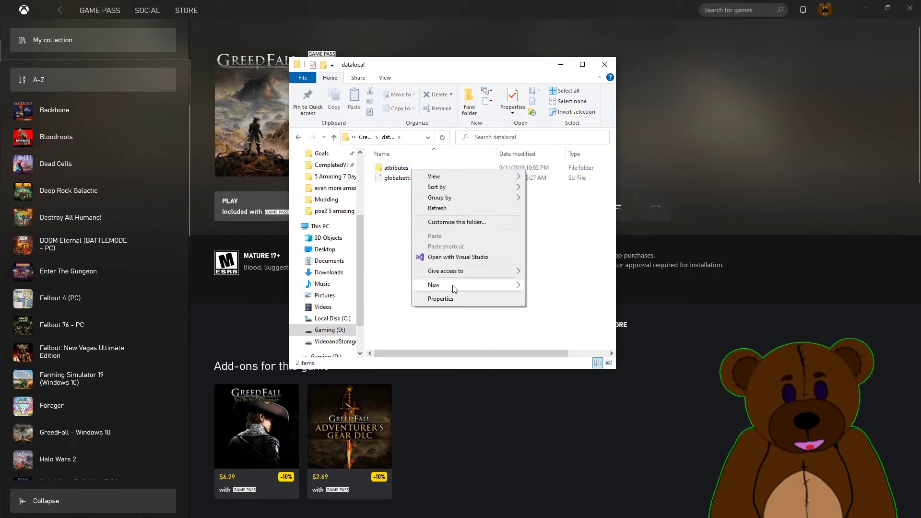
click(515, 334)
double_click(398, 168)
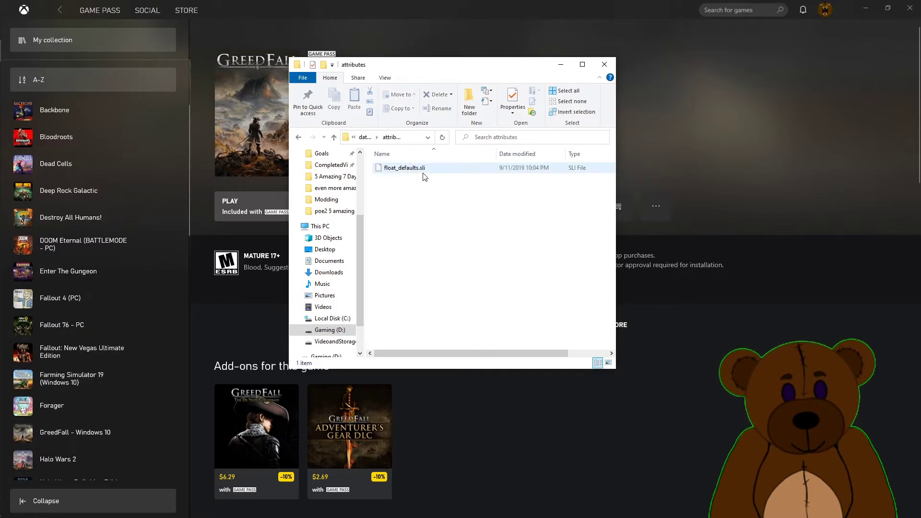
right_click(420, 169)
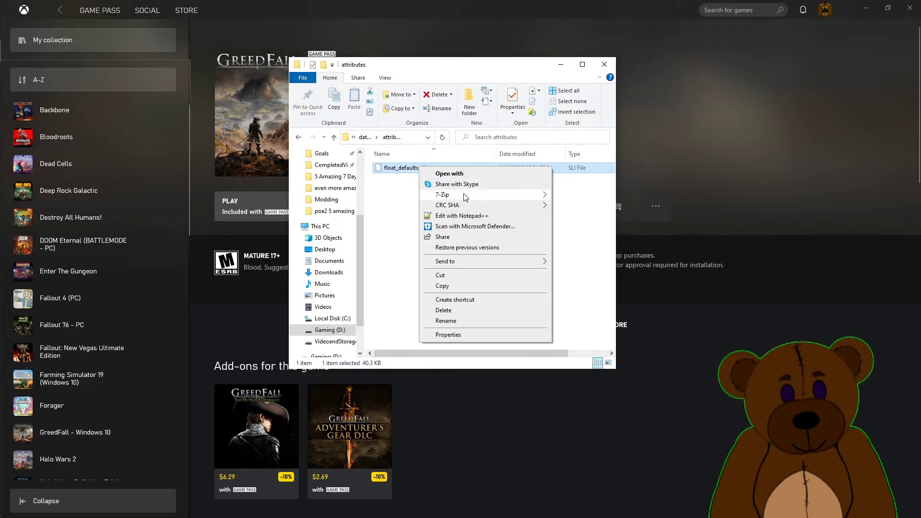
click(468, 173)
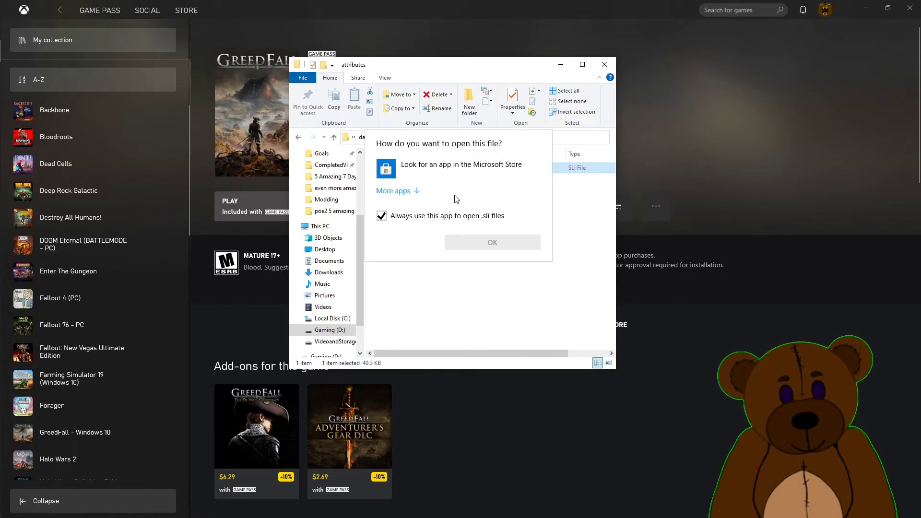
click(394, 193)
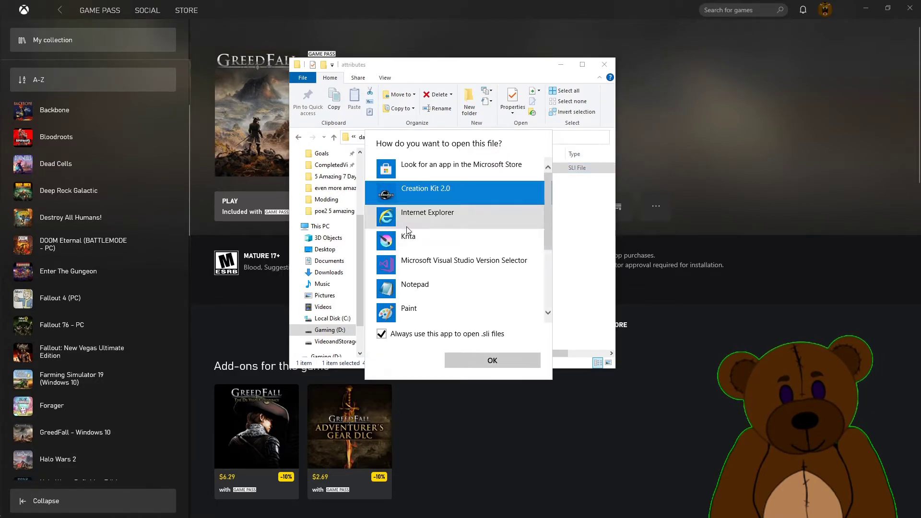
scroll(417, 240, down, 1)
click(416, 266)
Step: Save float_defaults.sli over the original file in the attributes folder, replacing it, and close Notepad
click(493, 358)
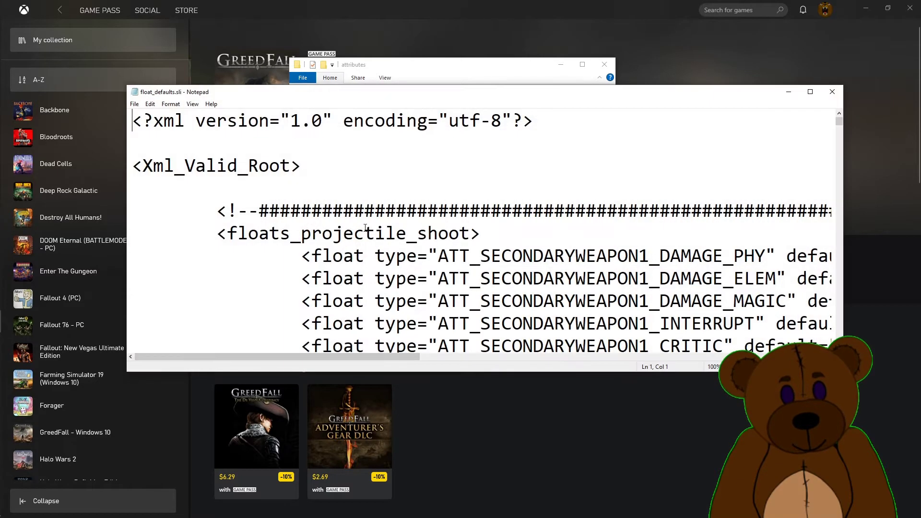
click(149, 104)
mouse_move(135, 104)
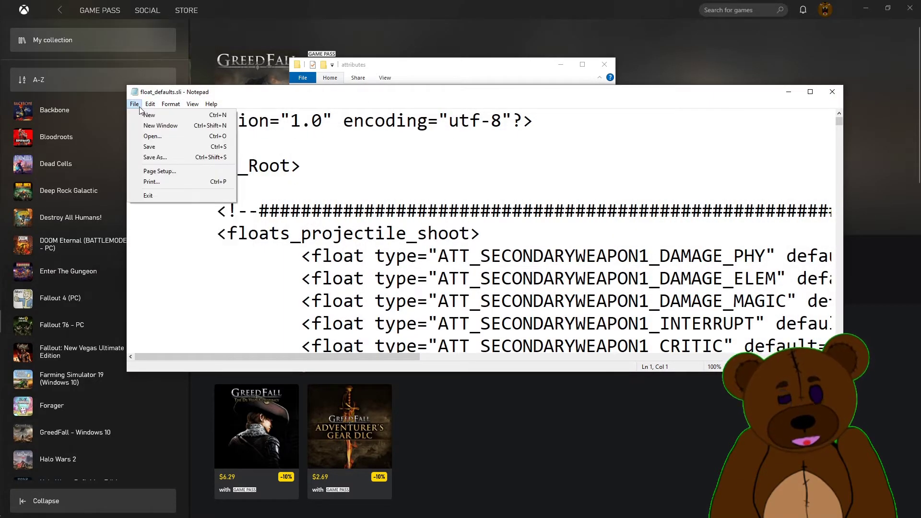
click(152, 158)
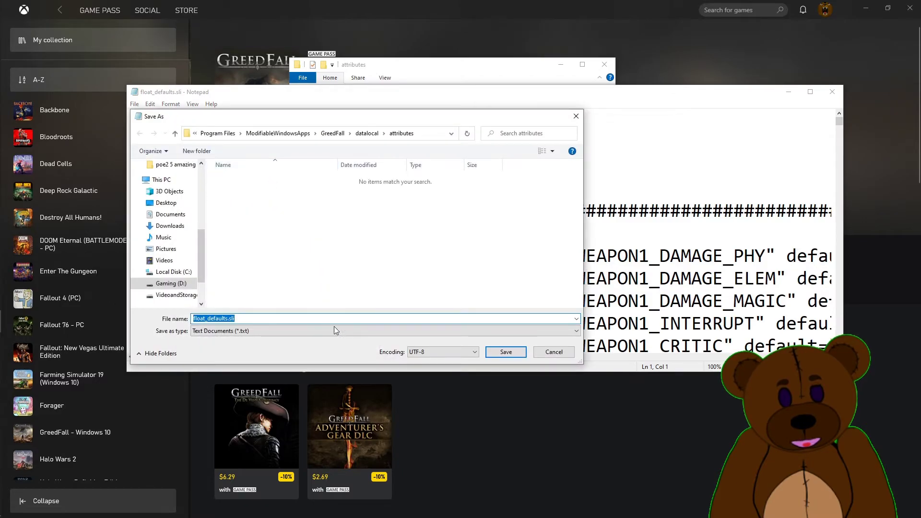
click(515, 356)
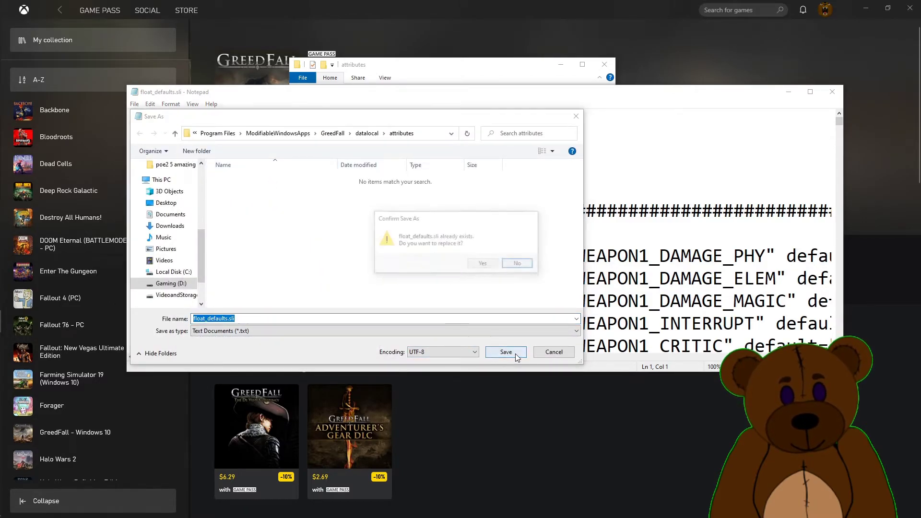
click(484, 265)
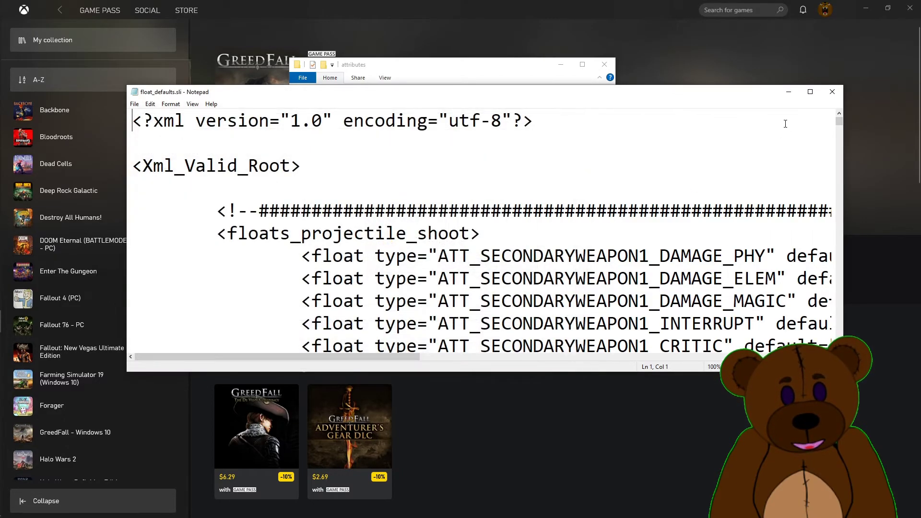
click(831, 93)
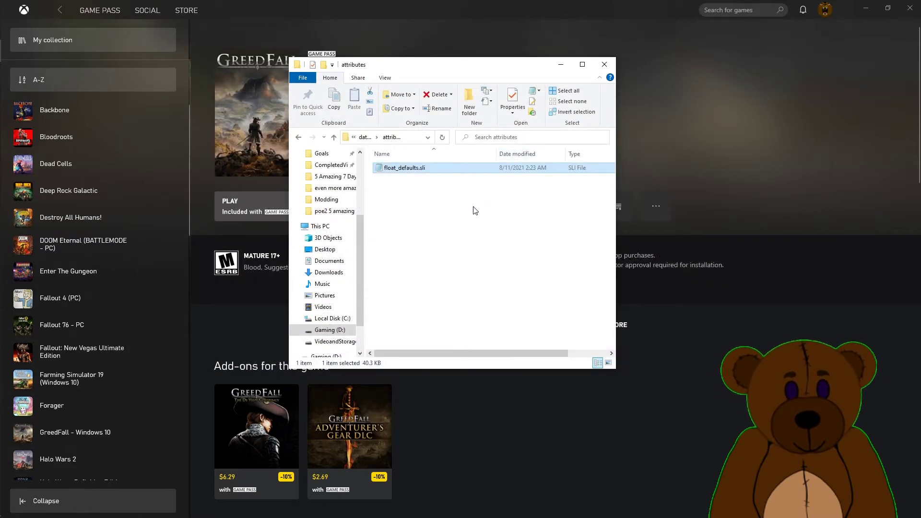
Step: Close the attributes folder, relaunch GreedFall, and open the Equipment screen to confirm carry weight 98/1000
click(604, 63)
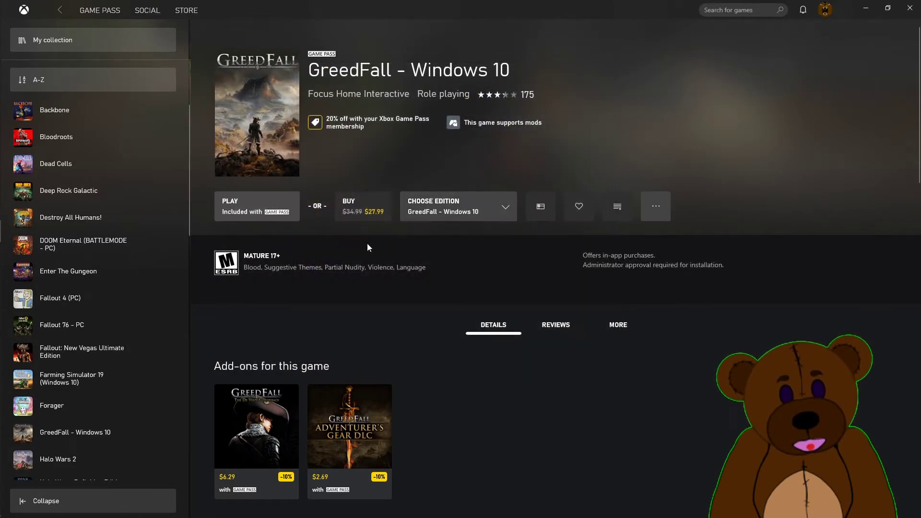
click(648, 214)
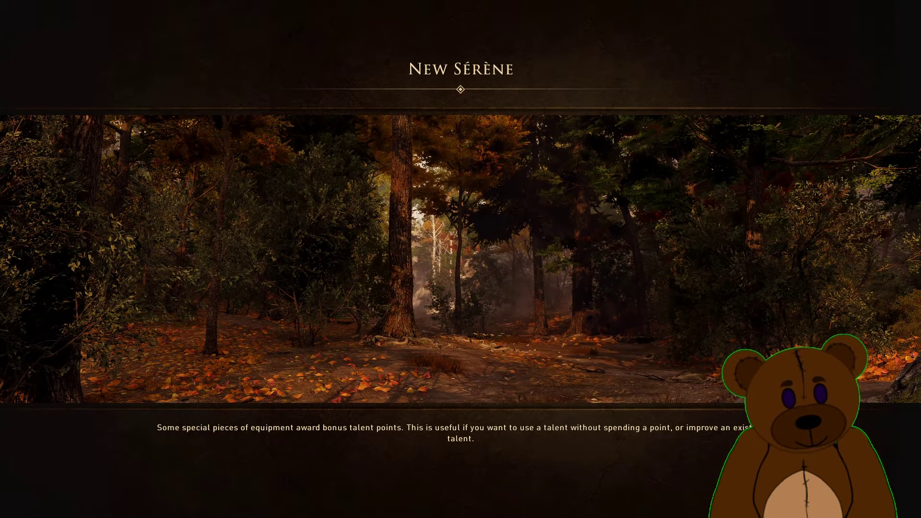
key(Escape)
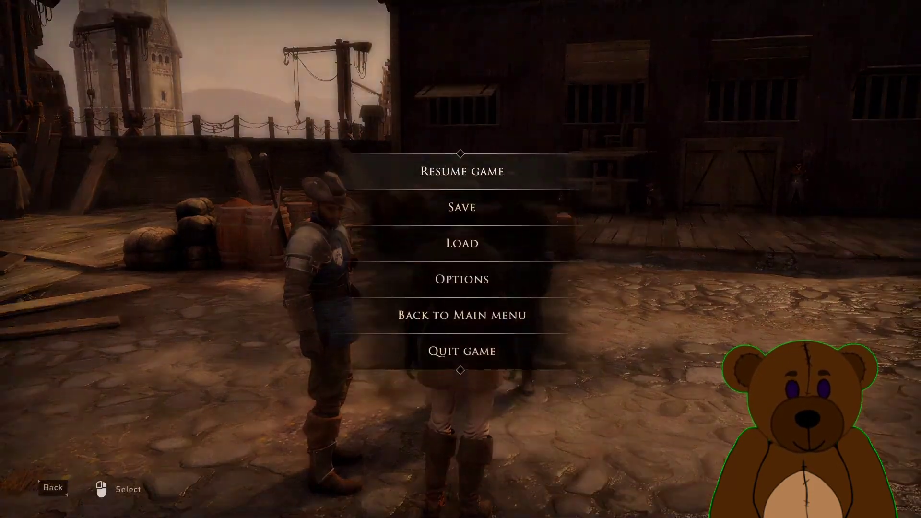
key(Escape)
key(i)
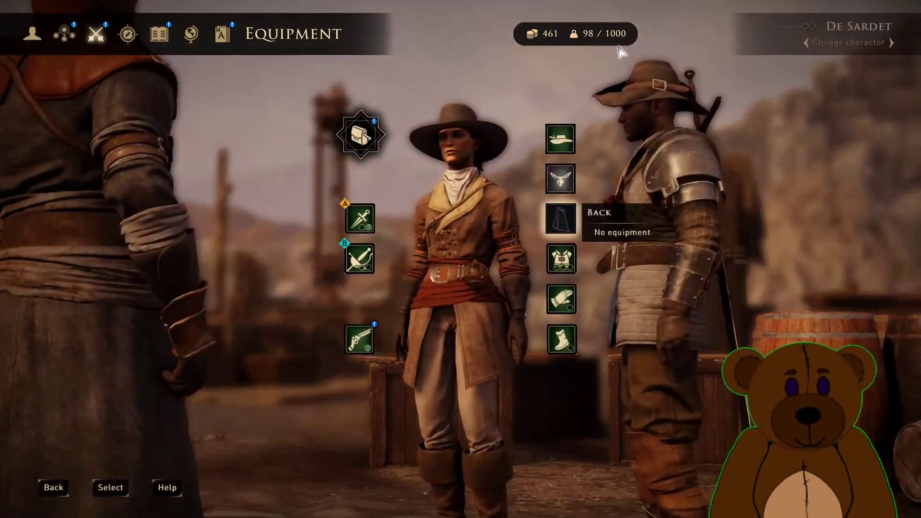